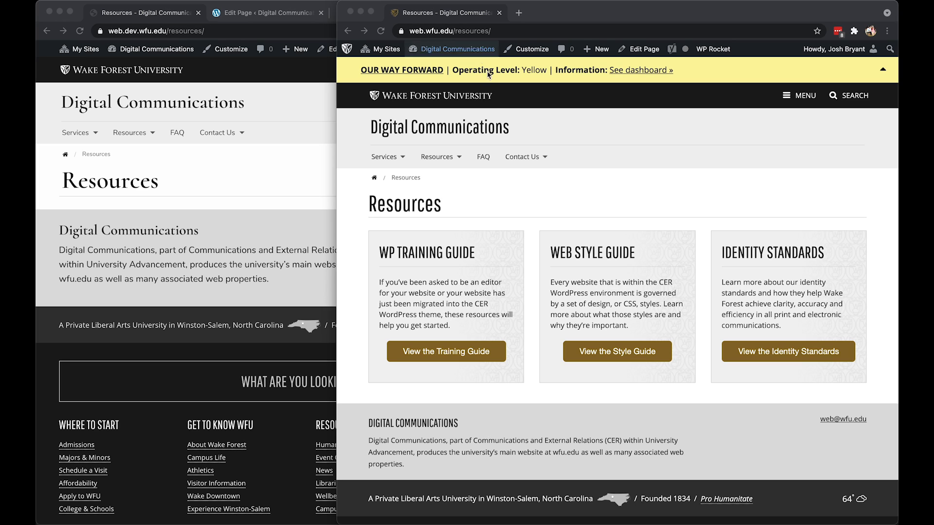
# Compare the Resources page on the development site with its live version, checking the web addresses and the page content.
pyautogui.click(266, 57)
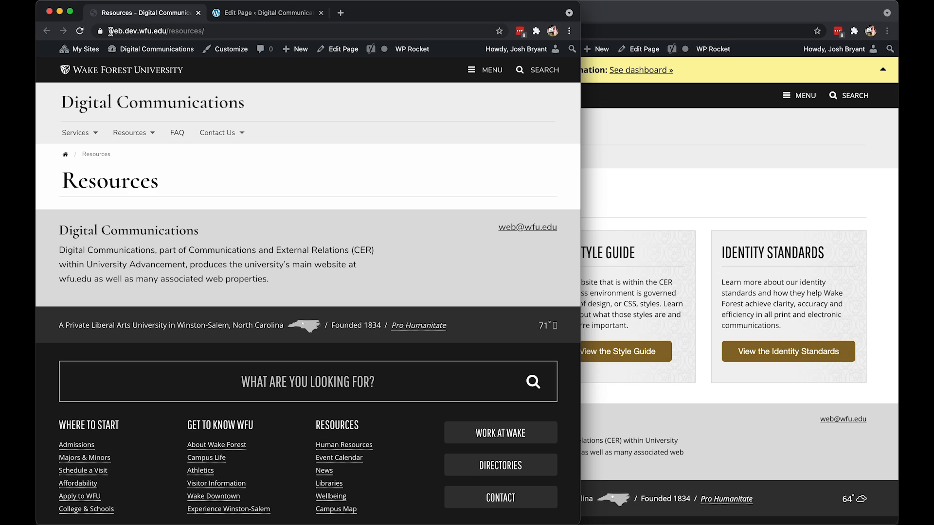
pyautogui.doubleClick(136, 31)
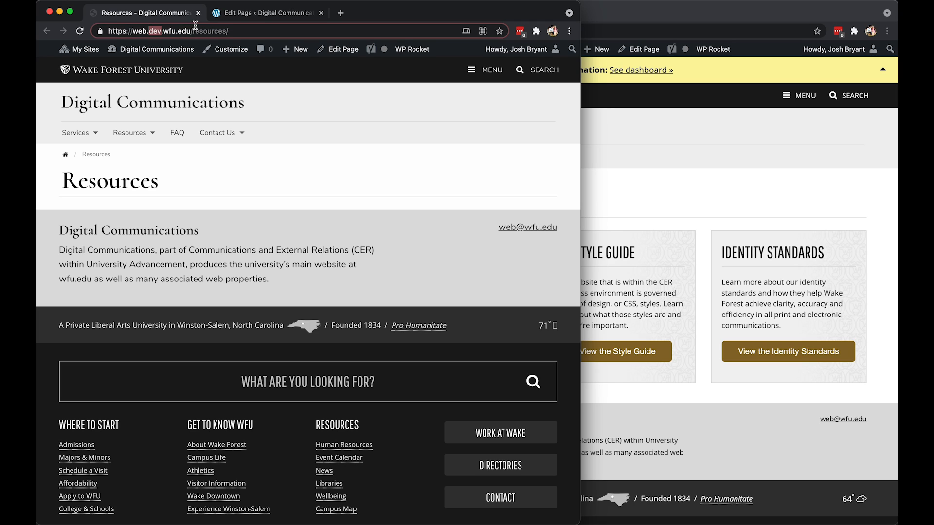
pyautogui.click(270, 173)
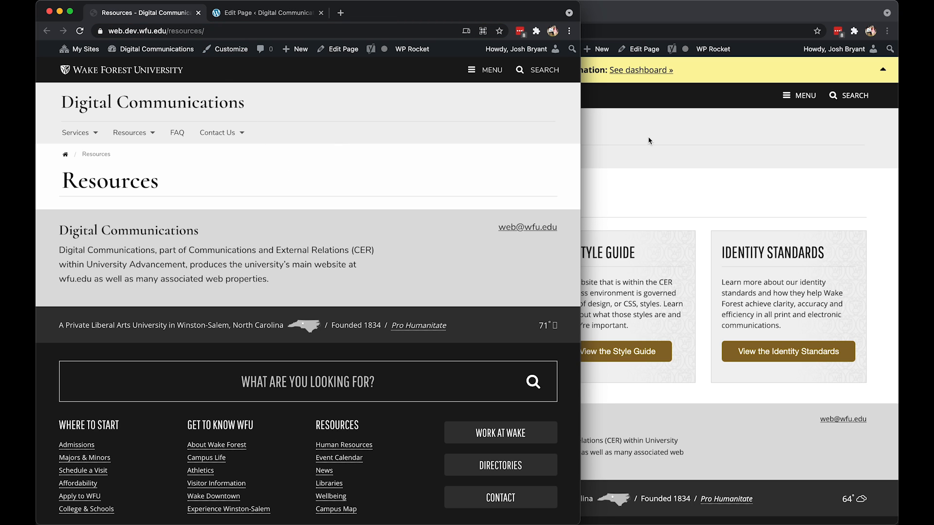
pyautogui.click(626, 181)
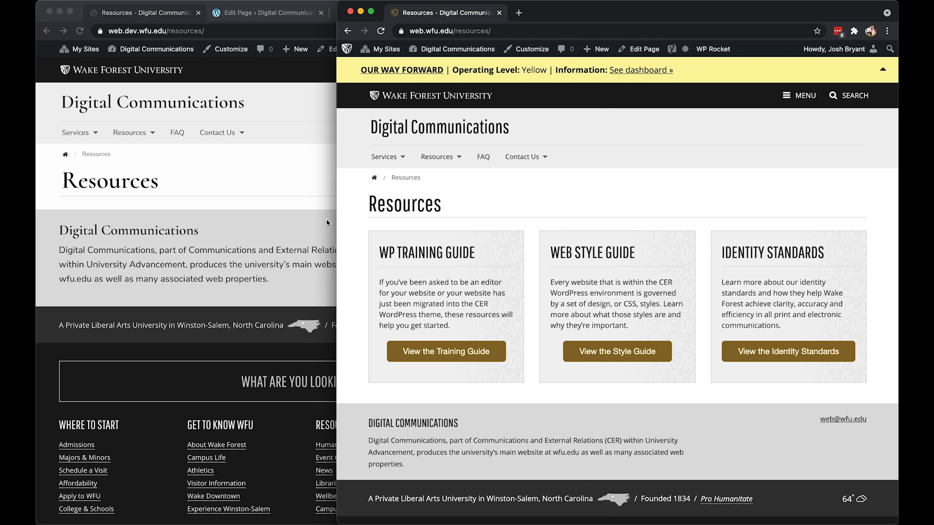
pyautogui.moveTo(379, 203); pyautogui.dragTo(874, 326)
pyautogui.click(695, 178)
pyautogui.click(273, 179)
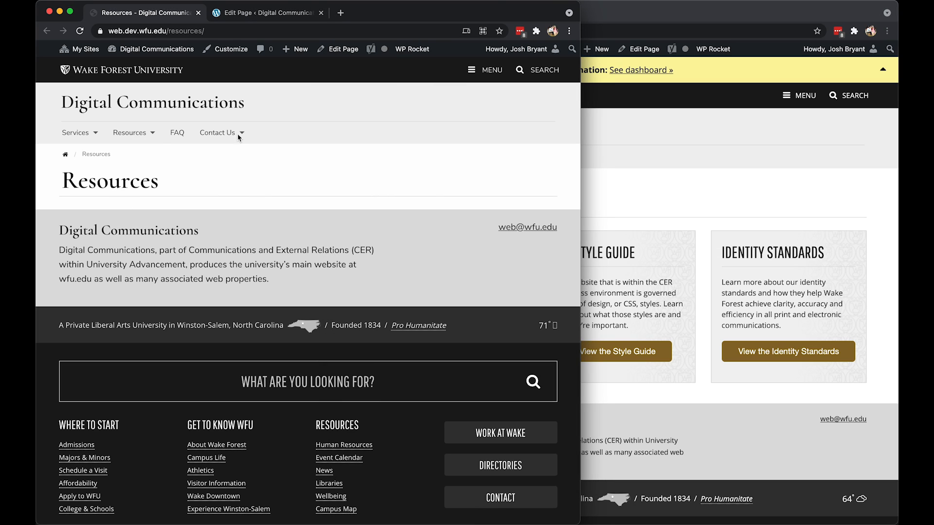
# Reload the development Resources page in the editor and migrate the live page's content into Gutenberg blocks.
pyautogui.click(270, 17)
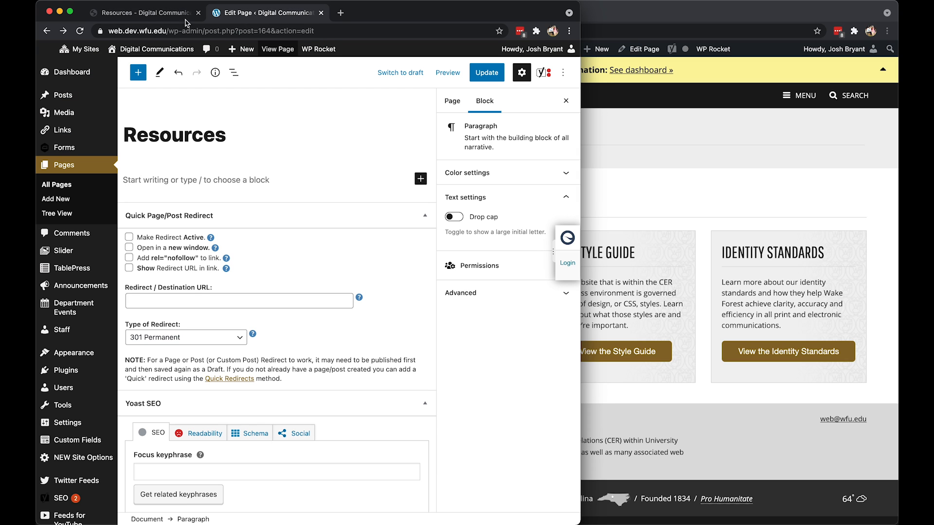
pyautogui.click(76, 31)
pyautogui.click(504, 196)
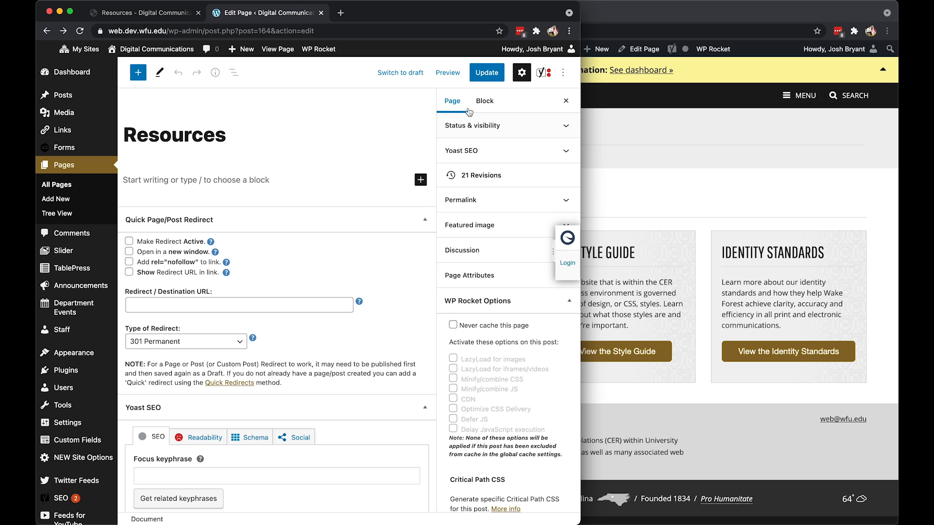
pyautogui.click(485, 101)
pyautogui.click(461, 109)
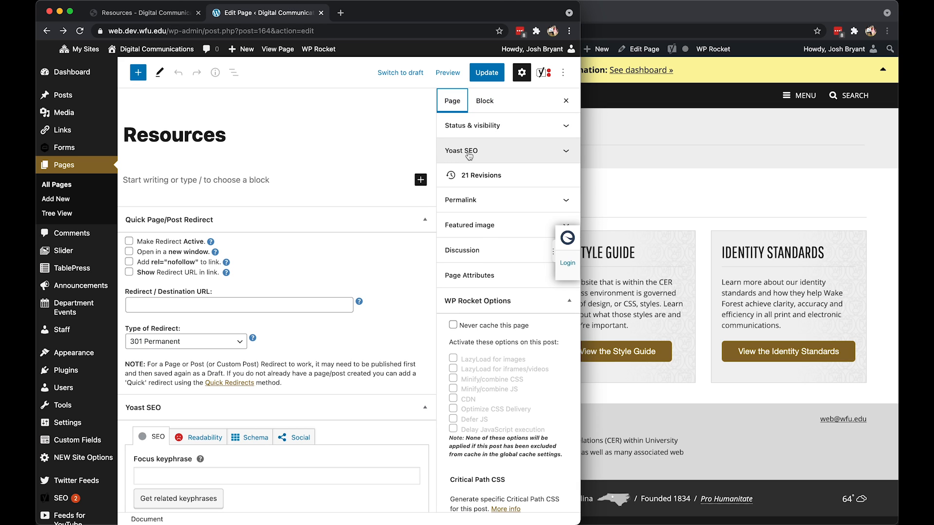
pyautogui.scroll(-10, 469, 155)
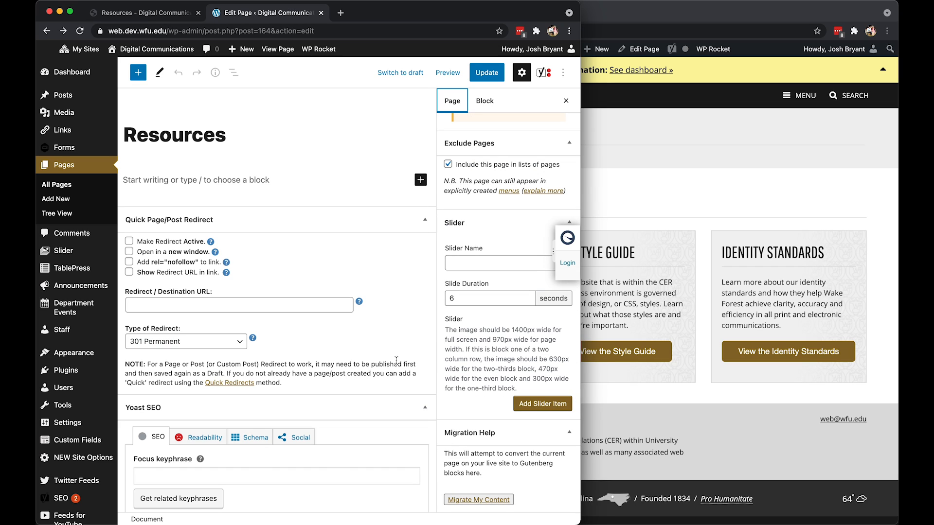
pyautogui.click(478, 499)
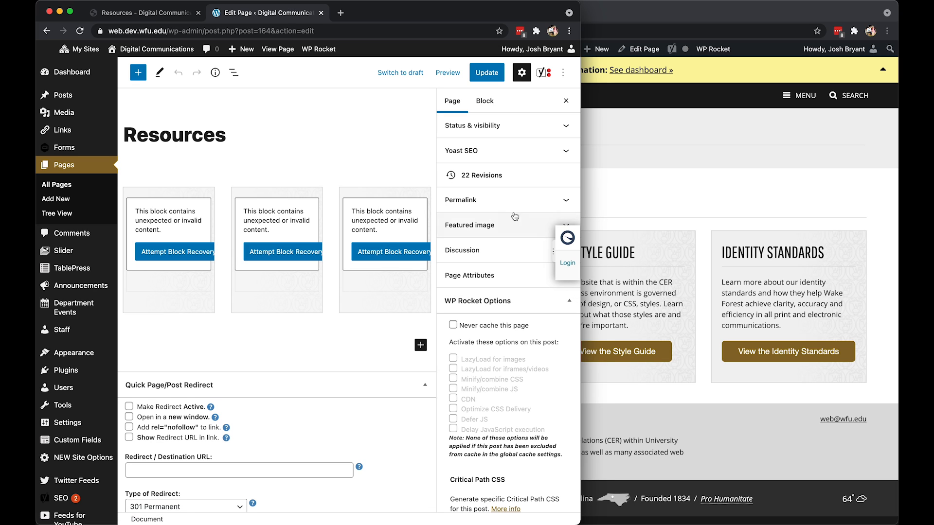
# Recover the invalid blocks in all three columns of the Resources page, checking them against the live page.
pyautogui.click(674, 207)
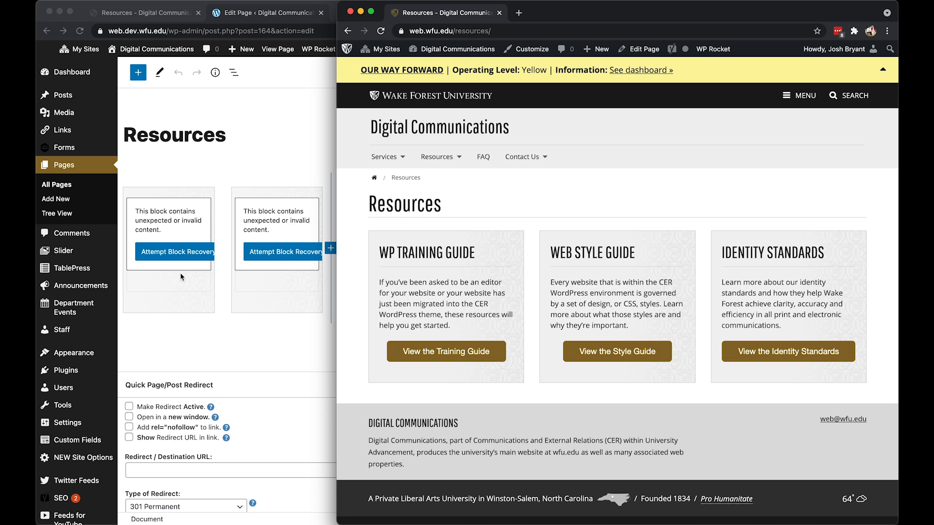
pyautogui.click(184, 260)
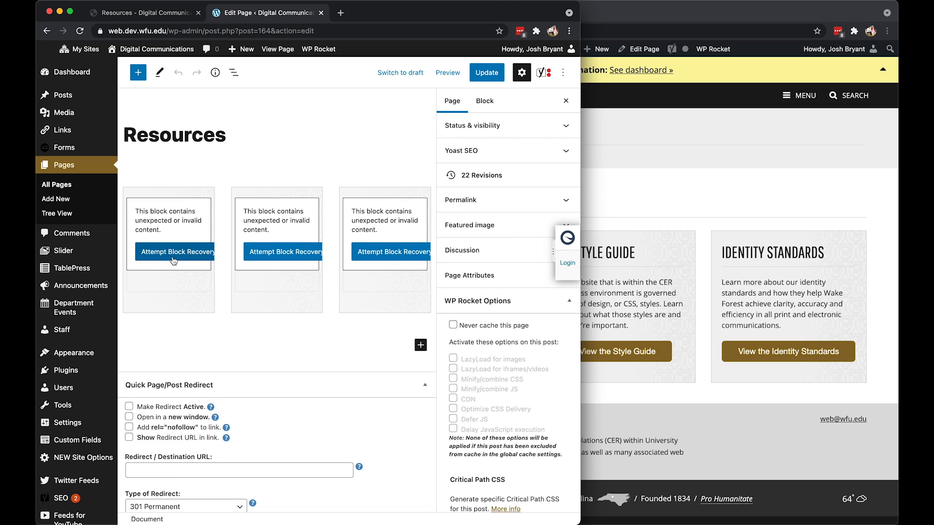
pyautogui.click(173, 261)
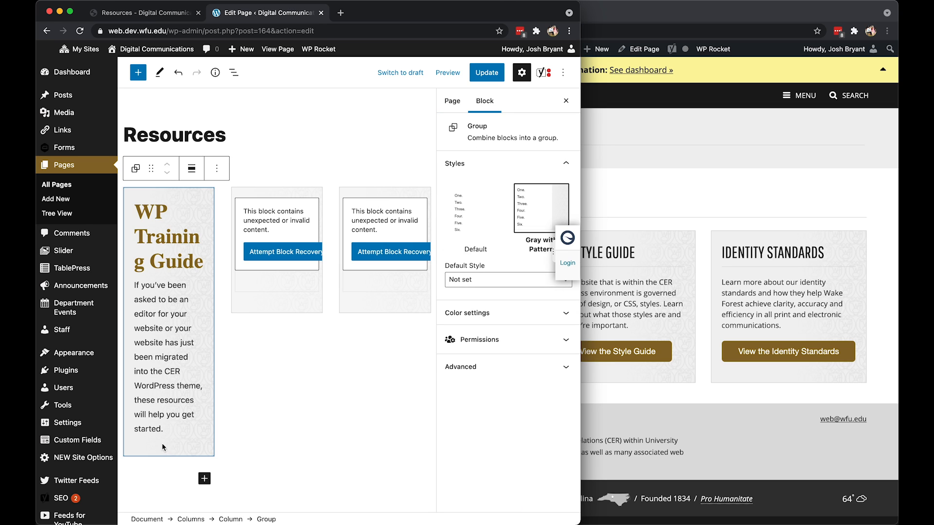
pyautogui.click(684, 300)
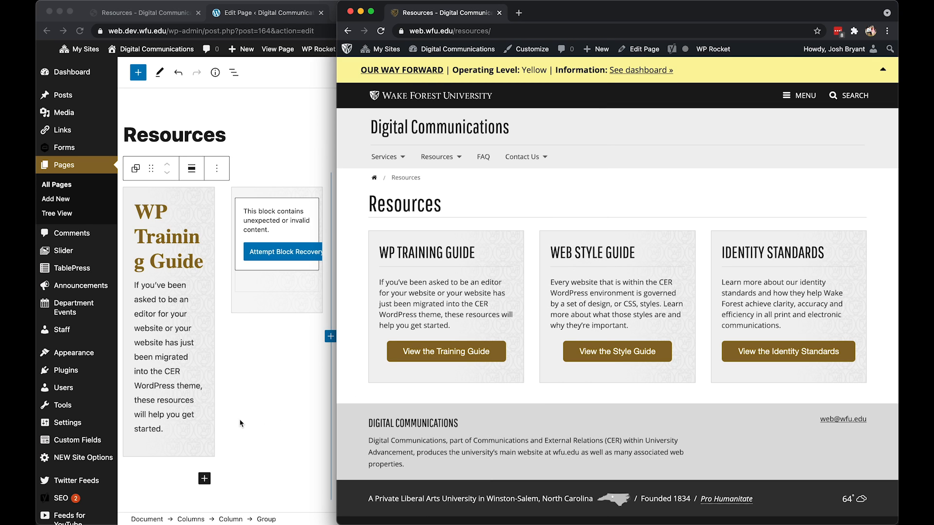
pyautogui.click(292, 292)
pyautogui.click(297, 253)
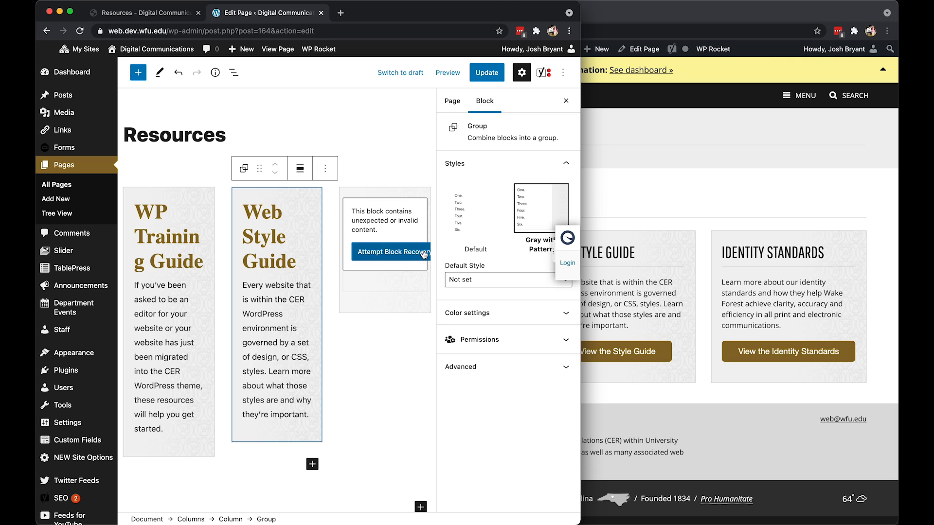
pyautogui.click(416, 252)
# Insert a Button(s) block below the paragraph in the WP Training Guide column.
pyautogui.click(175, 433)
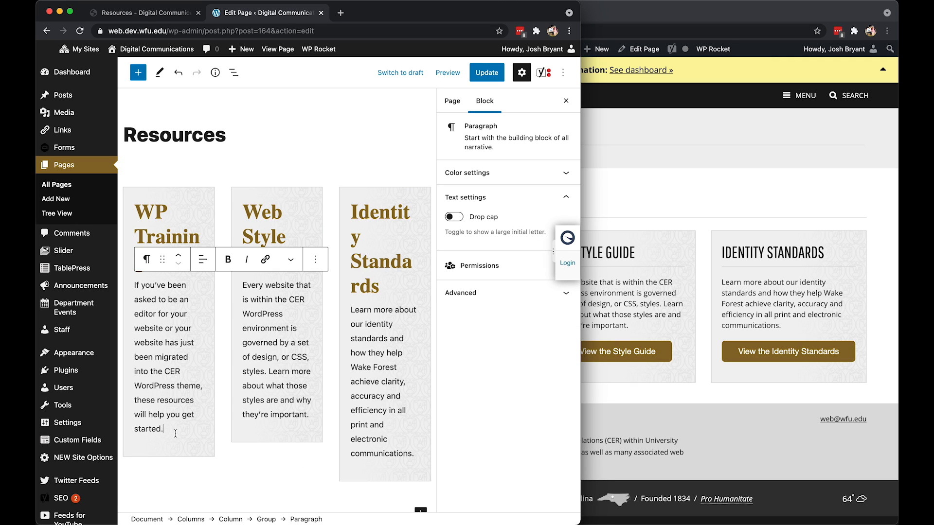
pyautogui.press('Return')
pyautogui.write('/button')
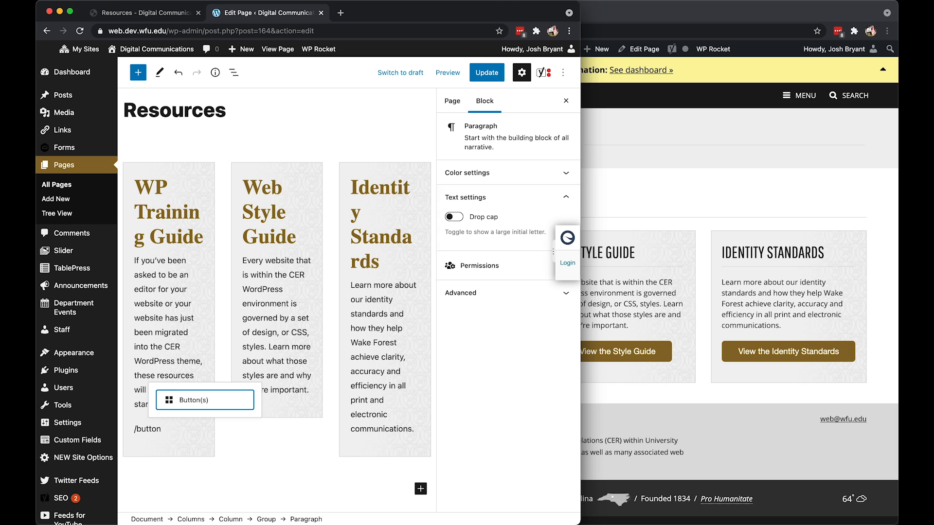
pyautogui.press('Return')
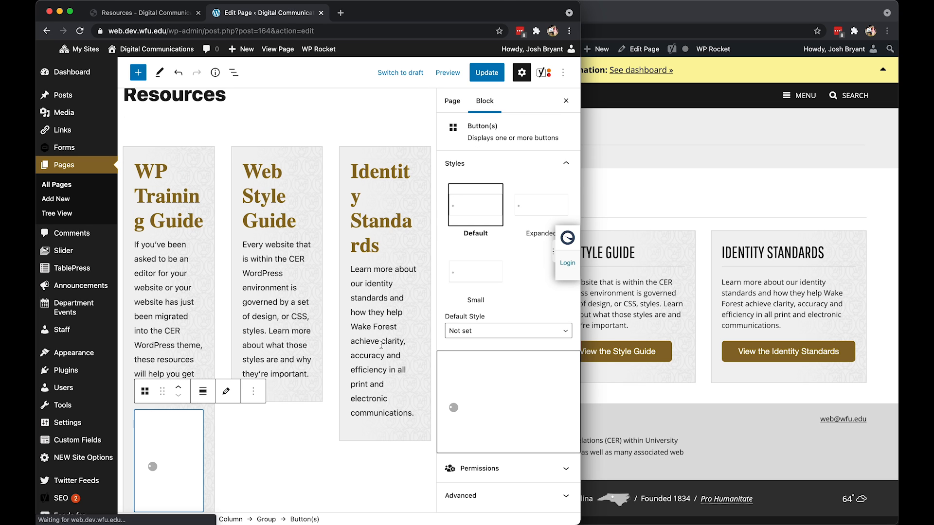
pyautogui.click(710, 280)
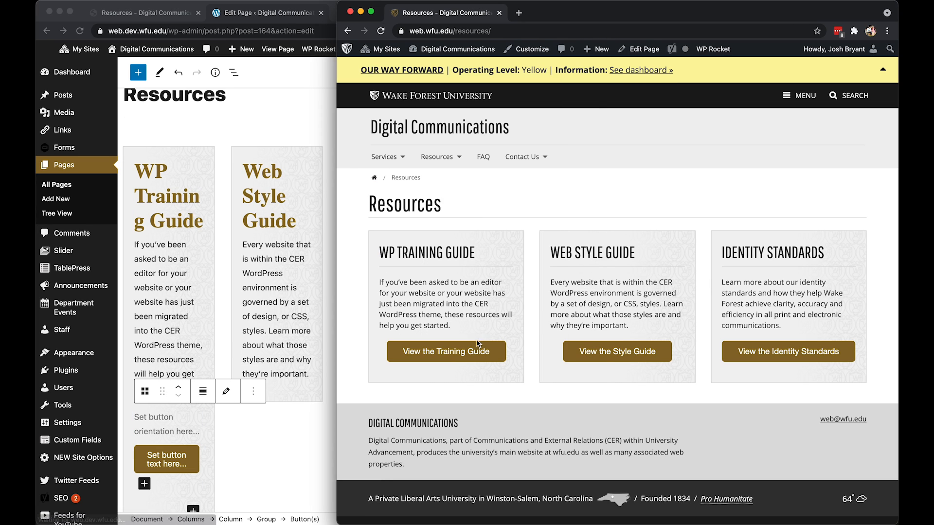
pyautogui.rightClick(452, 351)
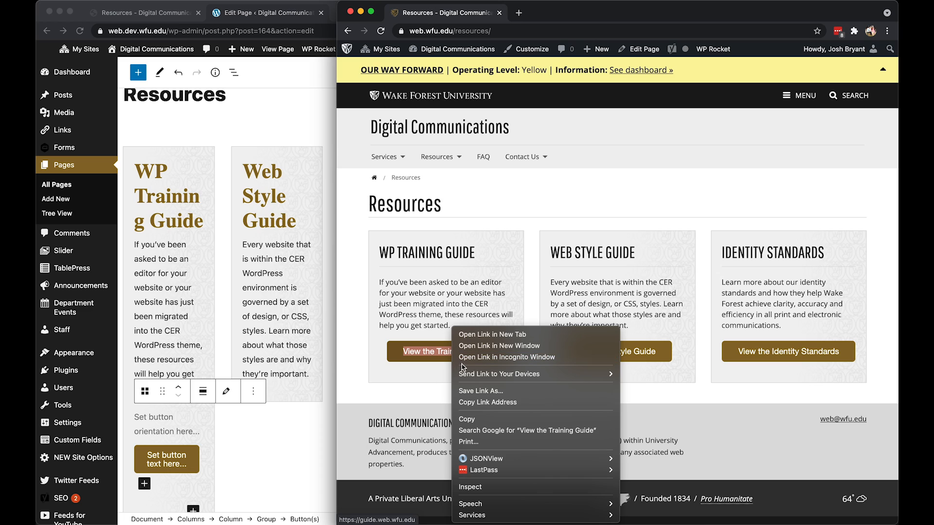
pyautogui.click(520, 402)
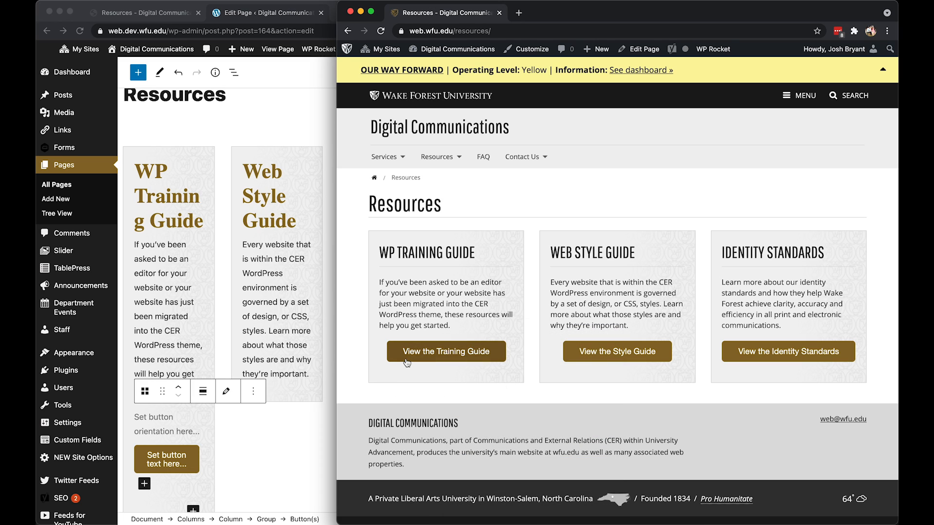
pyautogui.scroll(-1, 141, 447)
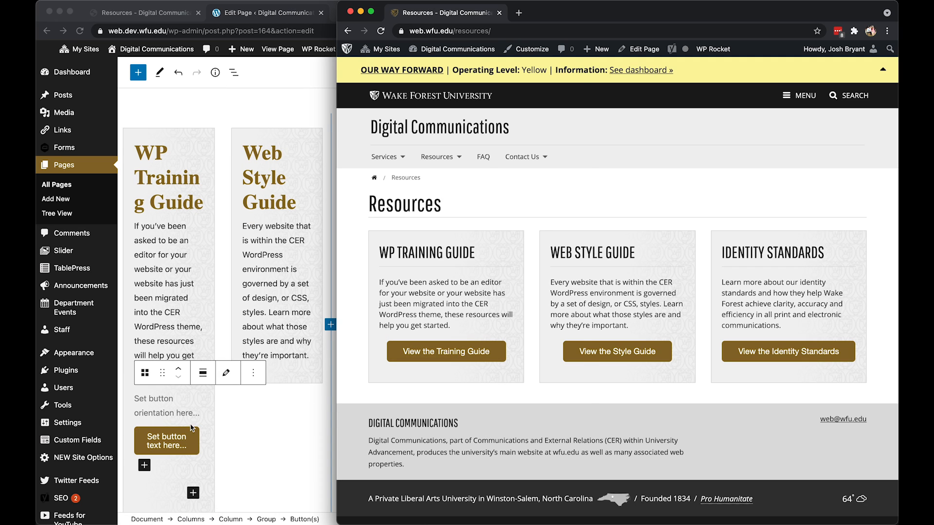
pyautogui.click(195, 418)
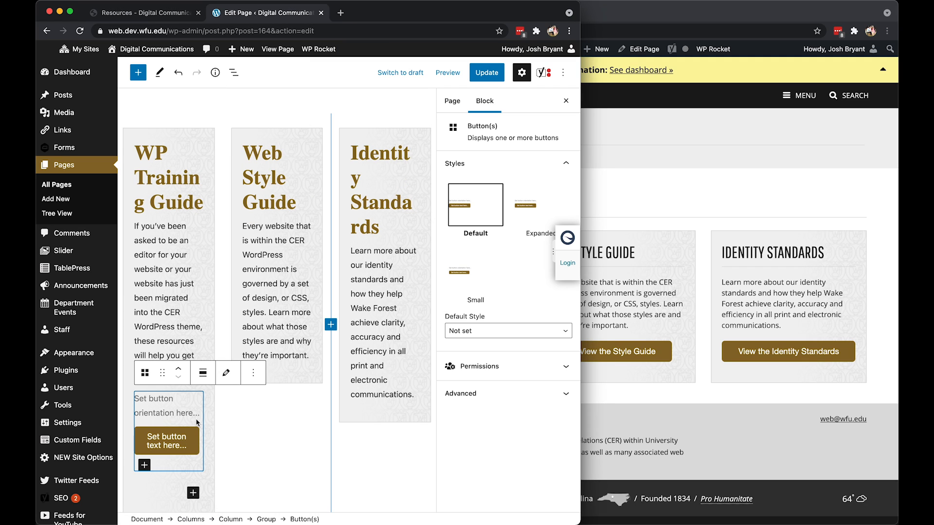
pyautogui.click(176, 442)
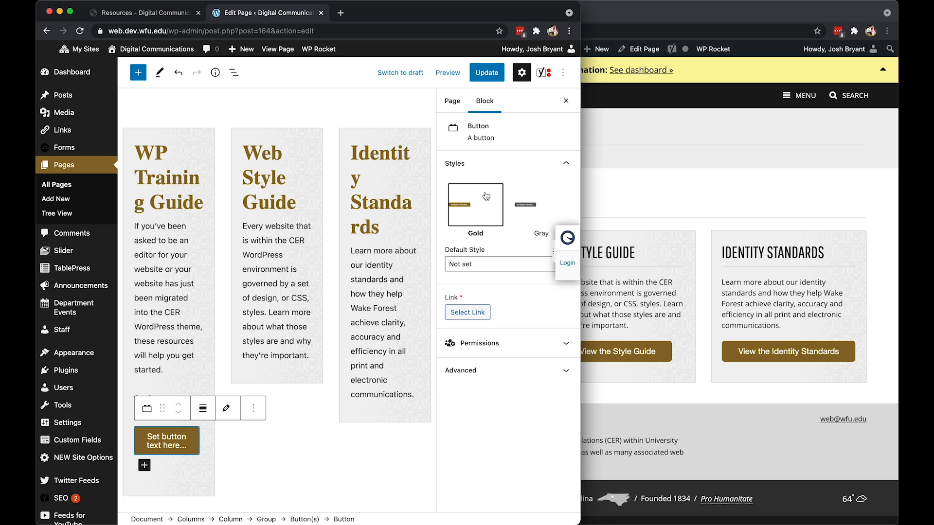
pyautogui.click(467, 314)
pyautogui.press('super+v')
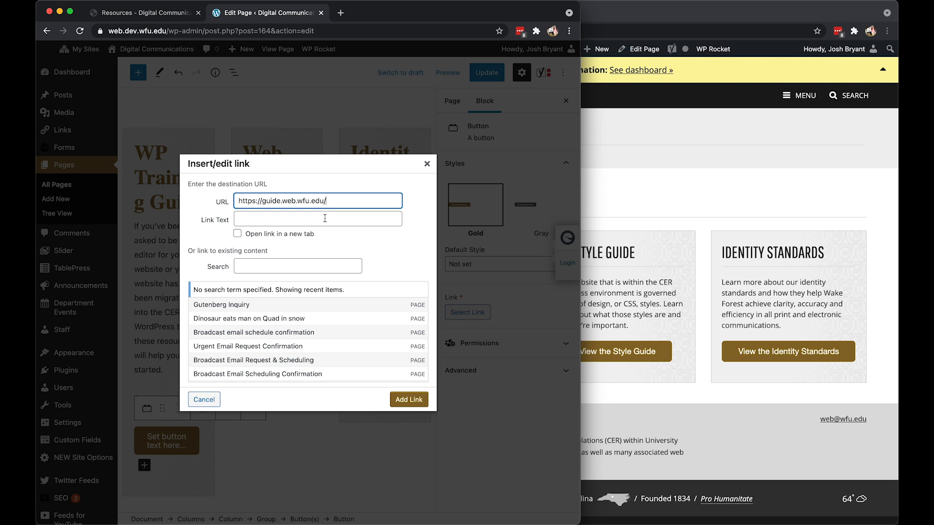
# Set the button's link text to "View the Training Guide" to match the live page, and add the link.
pyautogui.click(324, 219)
pyautogui.write('View the')
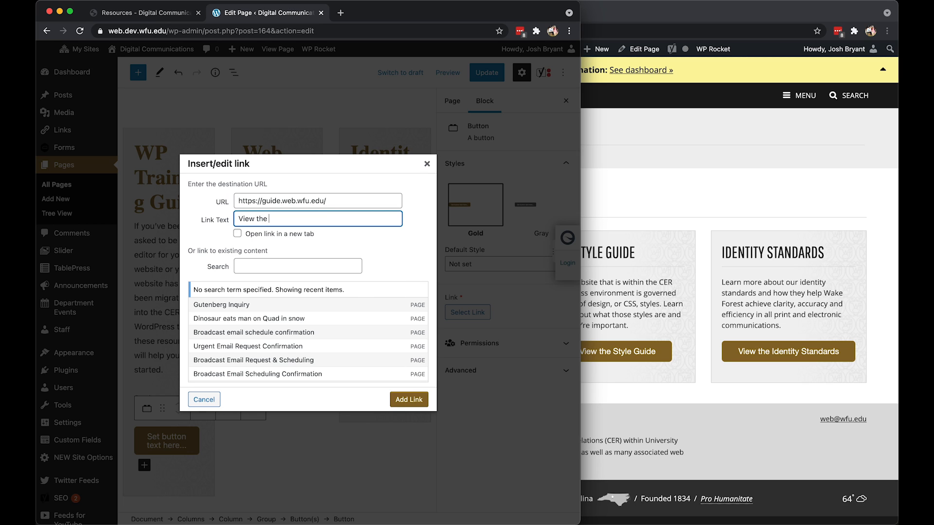
pyautogui.click(661, 317)
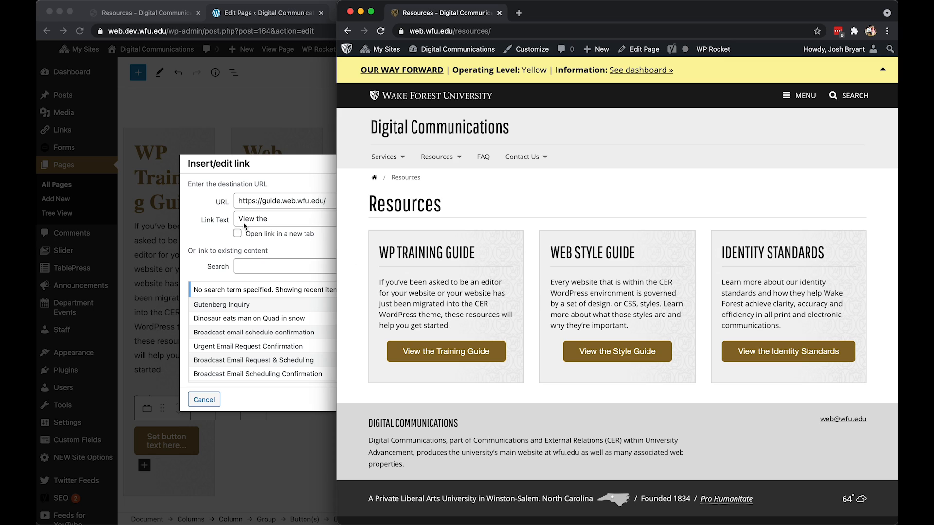
pyautogui.click(305, 220)
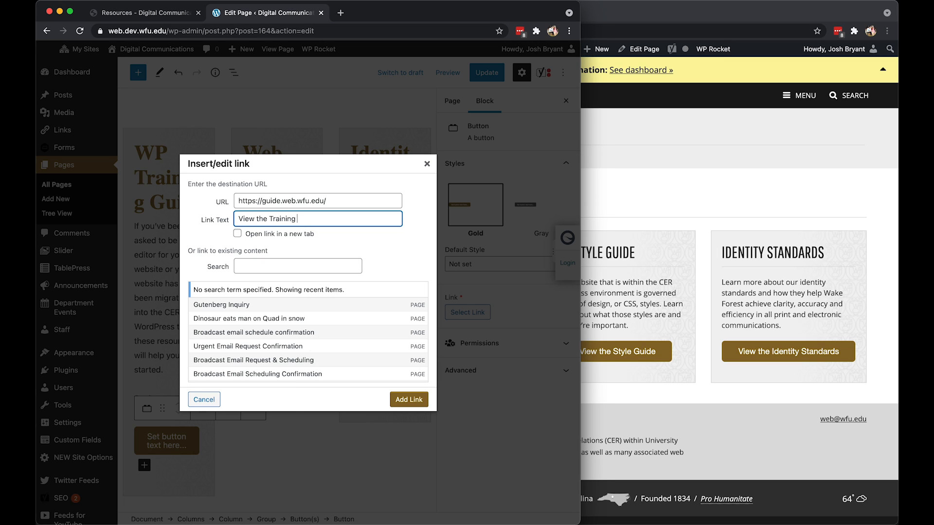
pyautogui.click(408, 399)
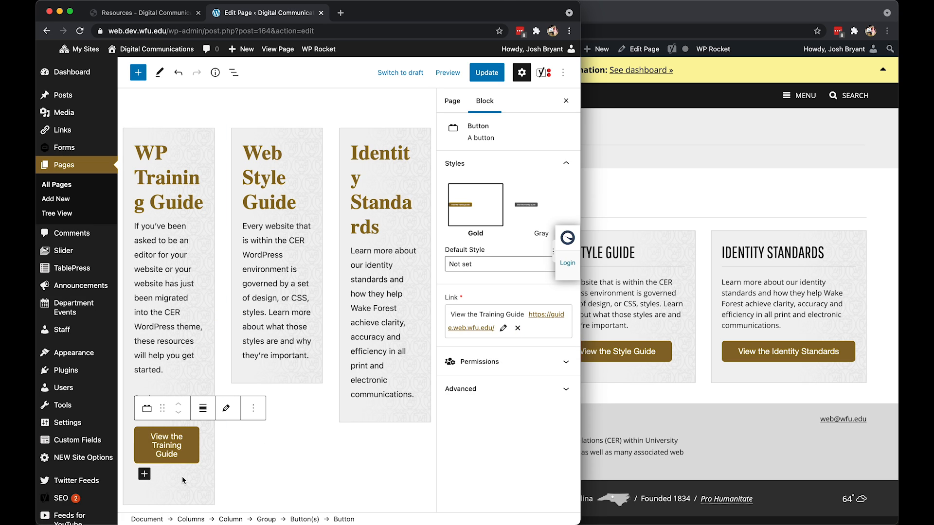
# Apply the Expanded style to the Button(s) block in the WP Training Guide column and compare it with the live page.
pyautogui.click(324, 458)
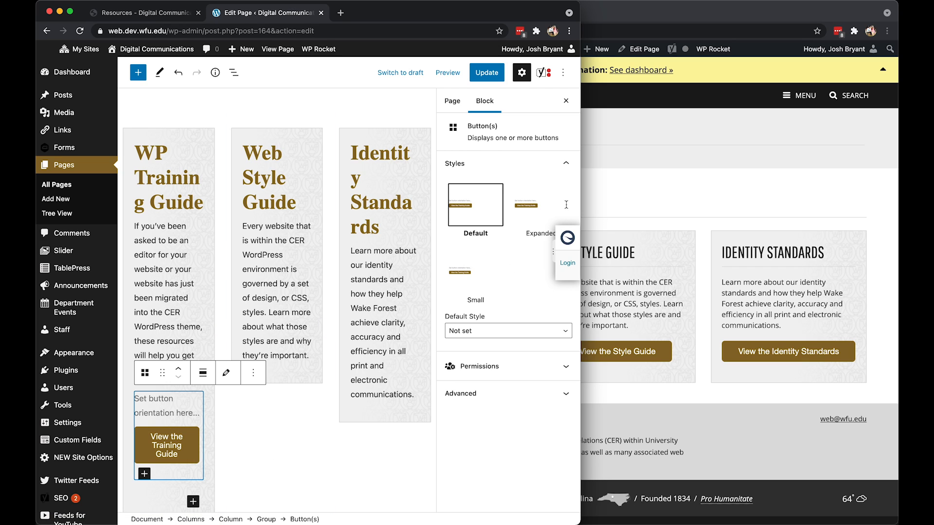
pyautogui.click(529, 207)
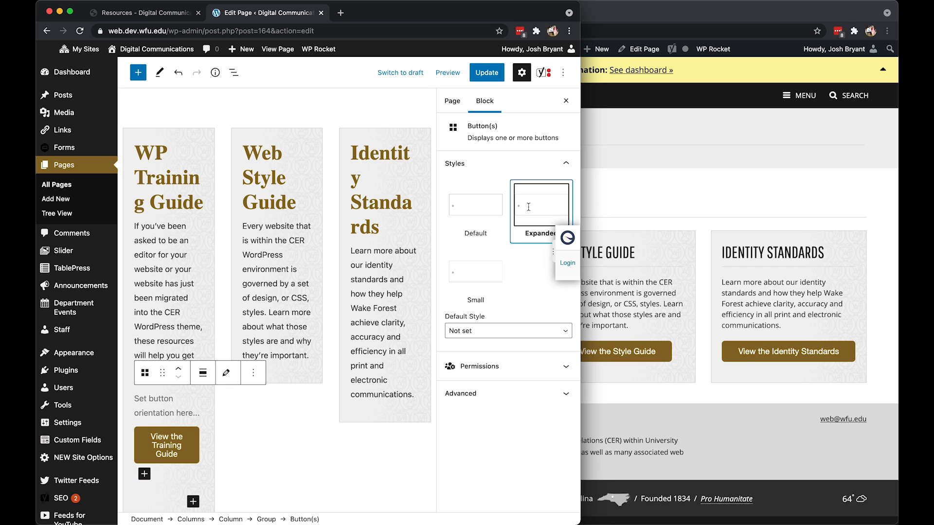
pyautogui.click(691, 395)
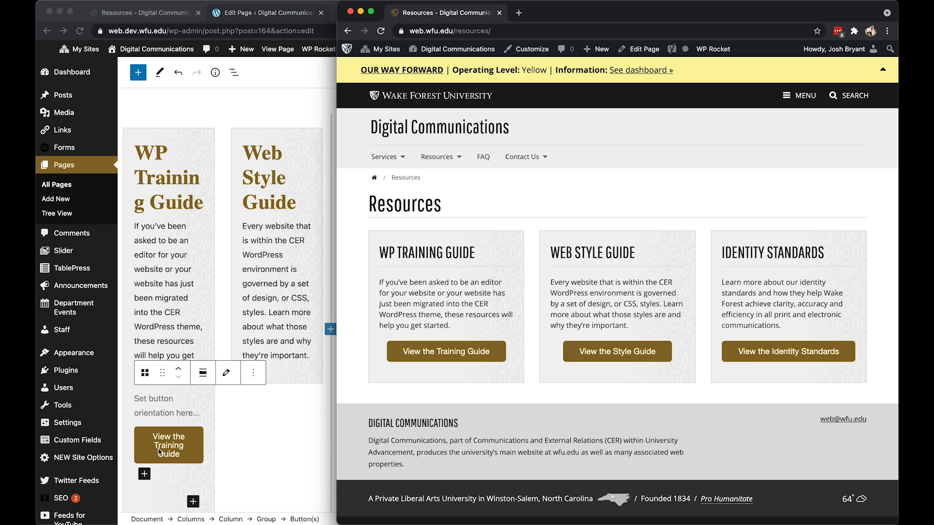
pyautogui.click(169, 417)
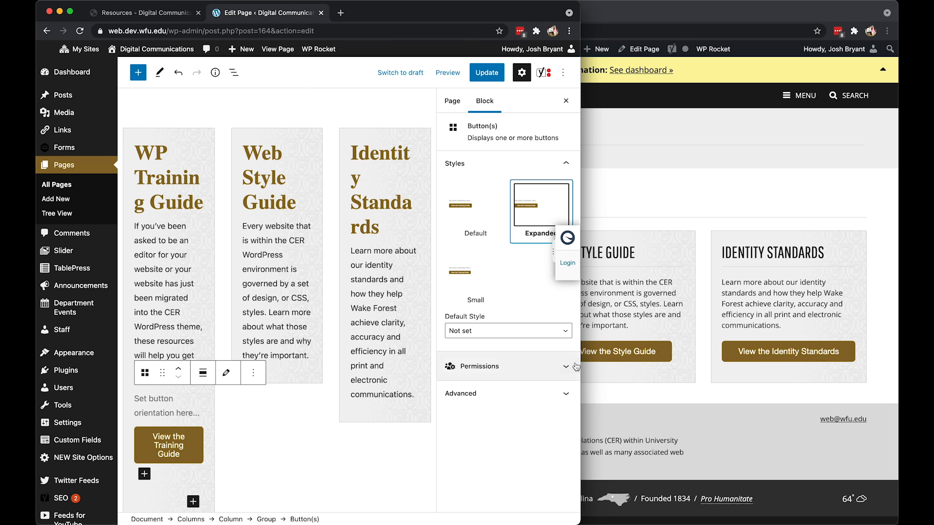
# Copy the link address of the View the Style Guide button on the live Resources page.
pyautogui.click(589, 367)
pyautogui.rightClick(629, 351)
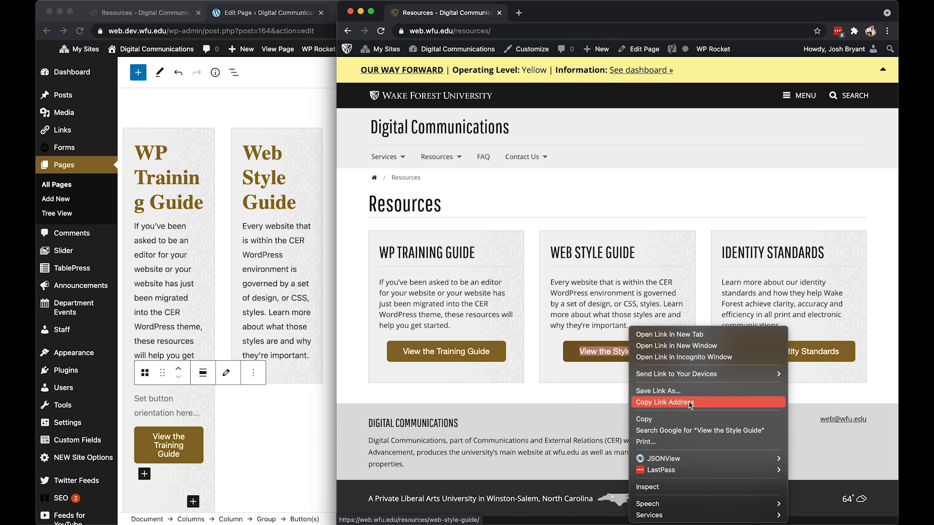
pyautogui.click(690, 403)
# Insert a Button(s) block below the paragraph in the Web Style Guide column and apply the Expanded style.
pyautogui.click(260, 463)
pyautogui.click(314, 354)
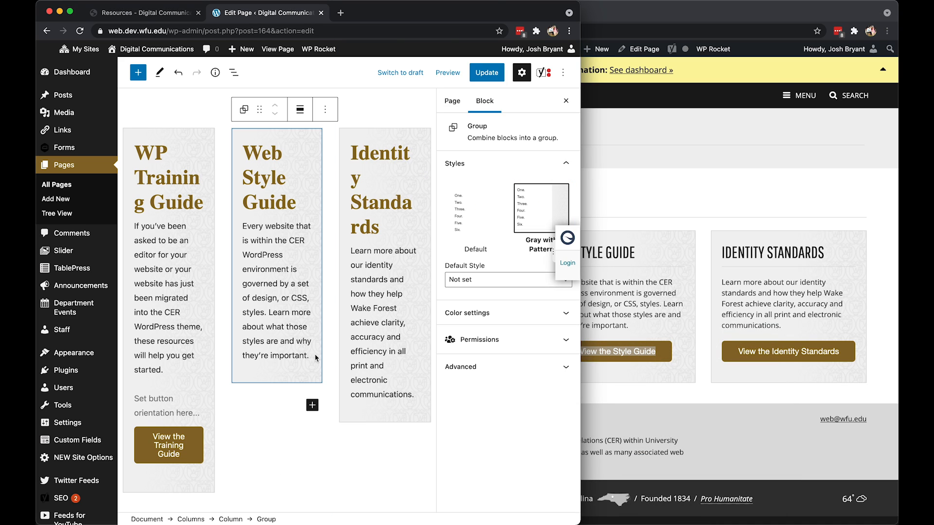
pyautogui.click(314, 354)
pyautogui.press('Return')
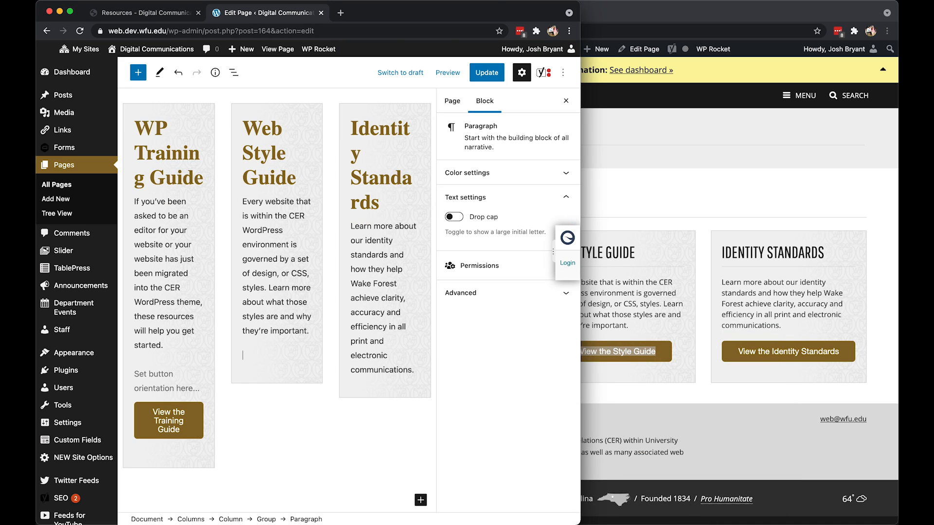
pyautogui.write('/button')
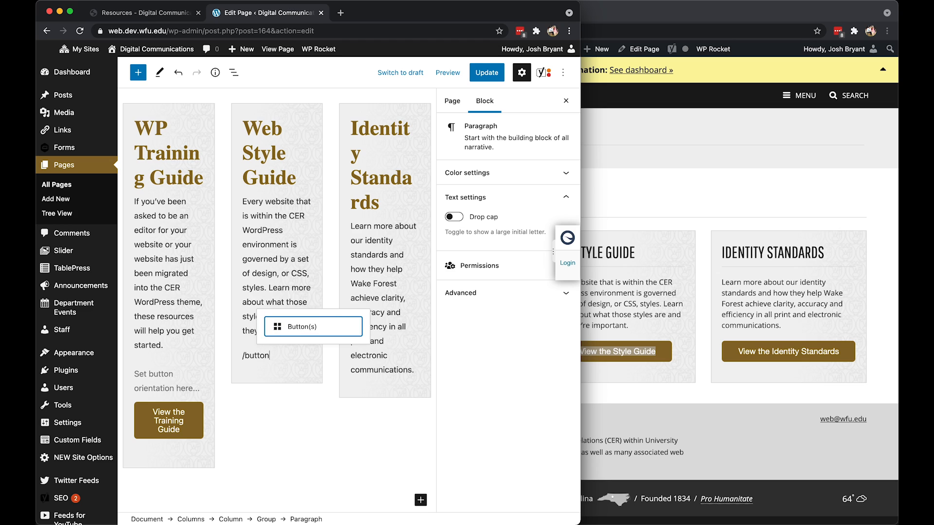
pyautogui.press('Return')
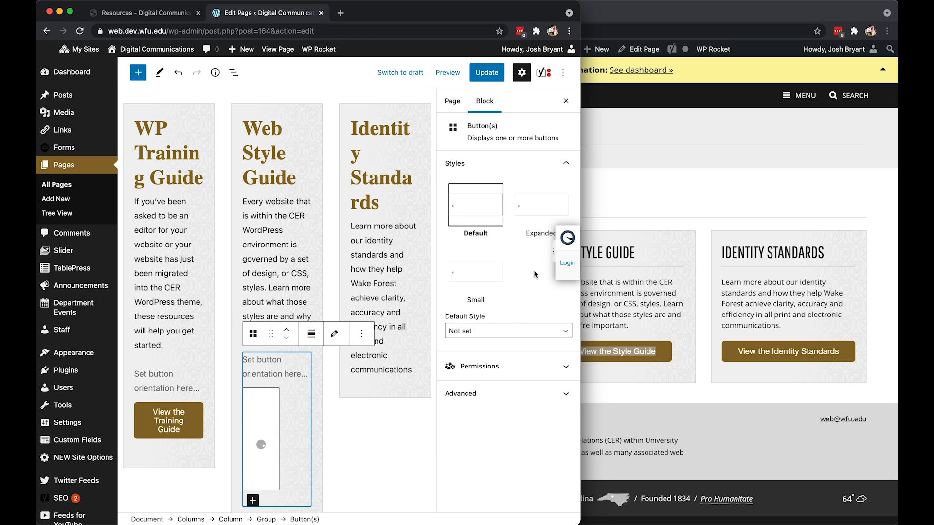
pyautogui.click(540, 208)
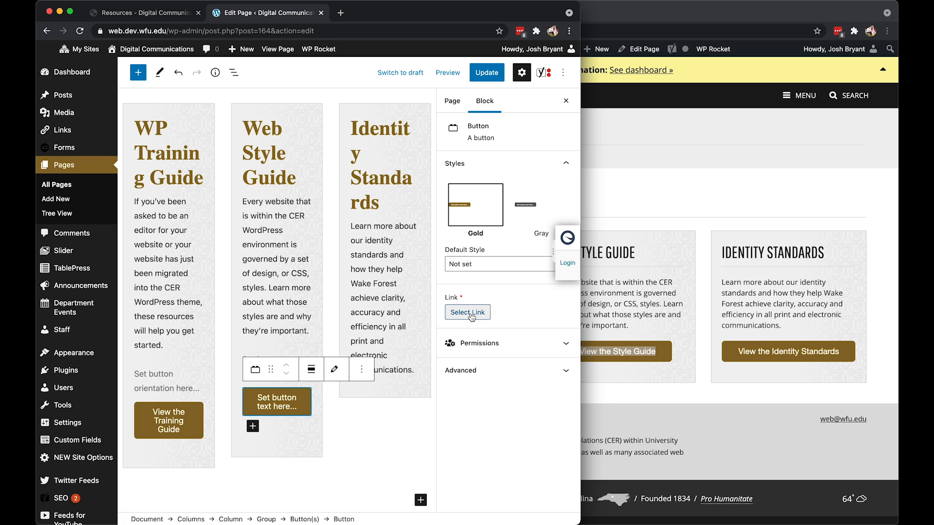
pyautogui.click(466, 311)
pyautogui.press('super+v')
pyautogui.click(290, 236)
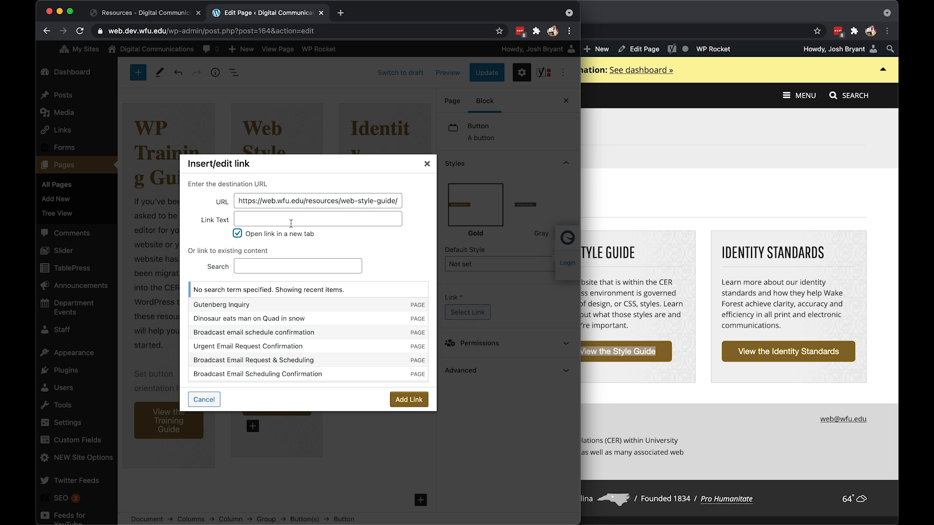
pyautogui.click(292, 220)
pyautogui.write('View')
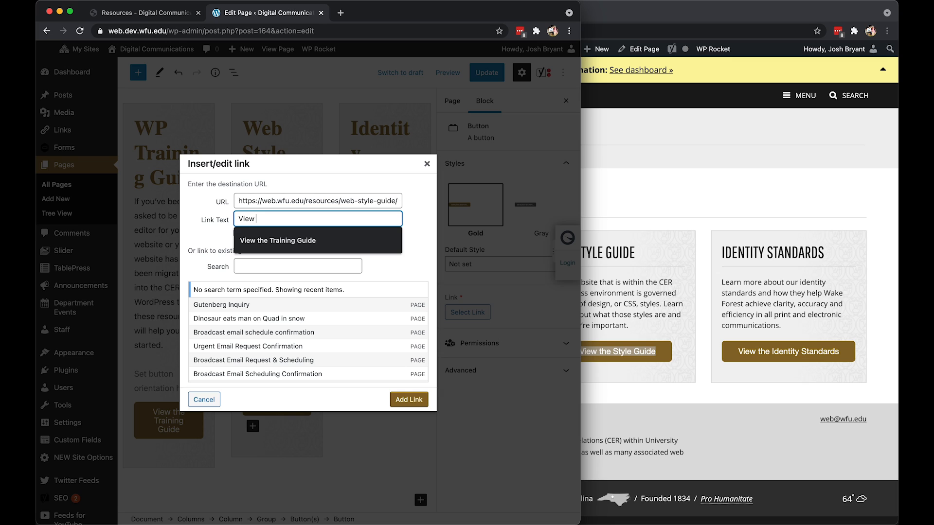
pyautogui.write(' the Style Guide')
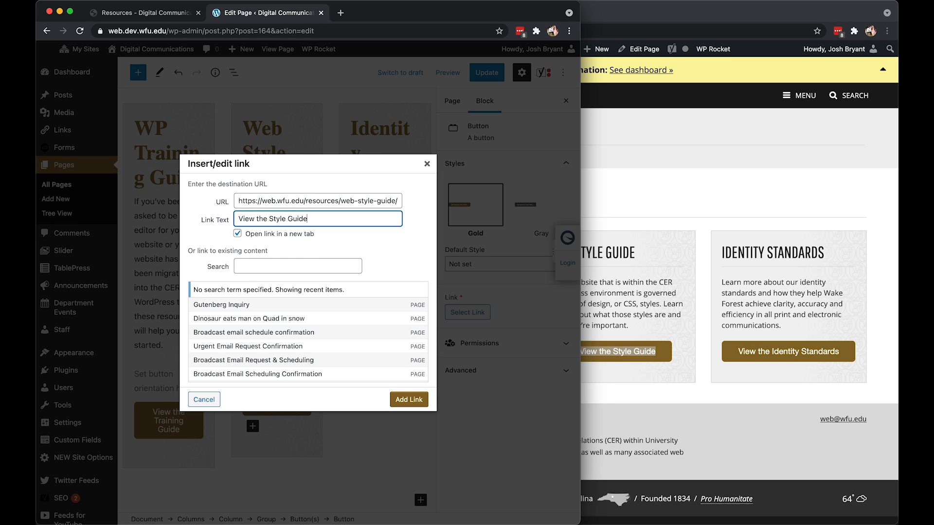
pyautogui.click(404, 399)
# Set the View the Training Guide button's link to open in a new tab.
pyautogui.click(193, 427)
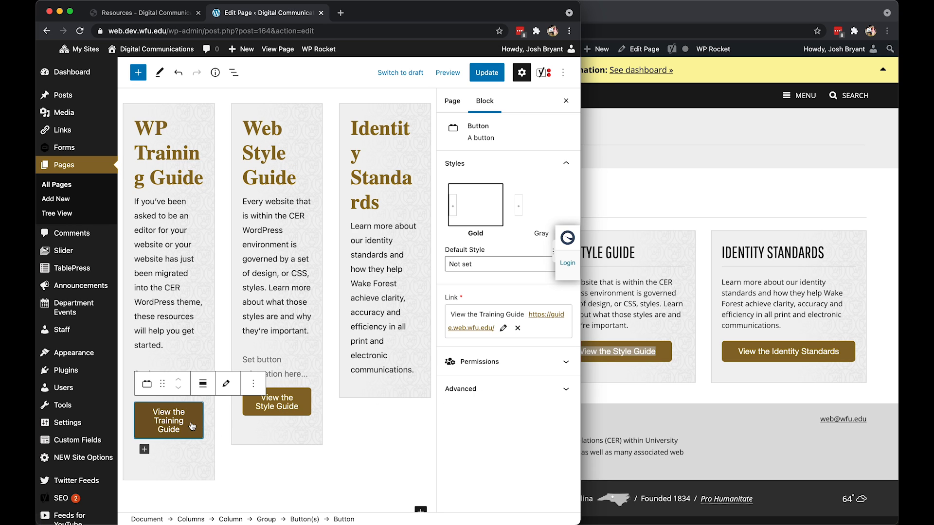
pyautogui.click(503, 328)
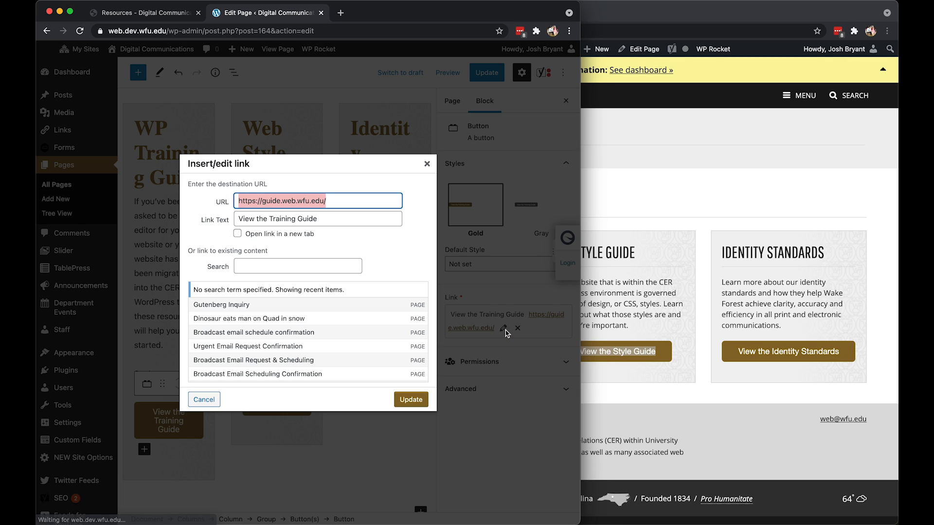
pyautogui.click(252, 235)
pyautogui.click(411, 399)
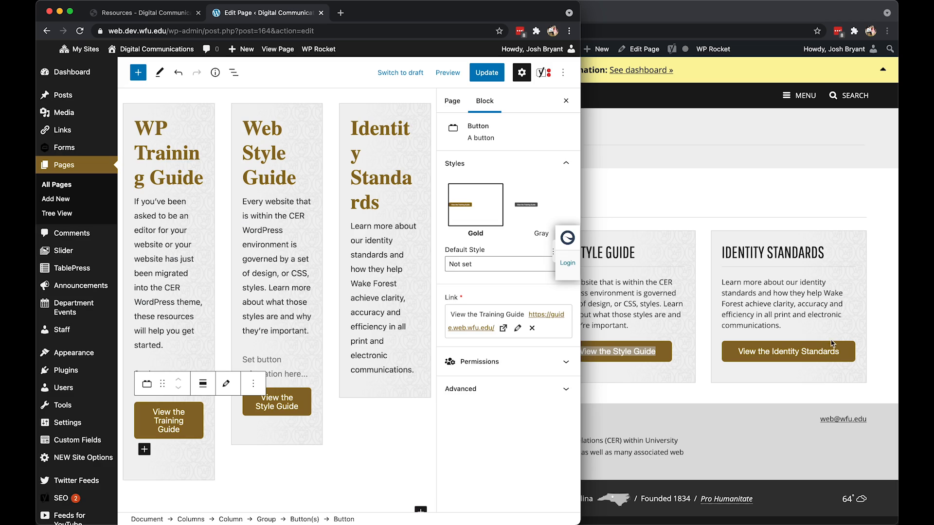
# Copy the link address of the View the Identity Standards button on the live Resources page.
pyautogui.click(825, 333)
pyautogui.rightClick(825, 349)
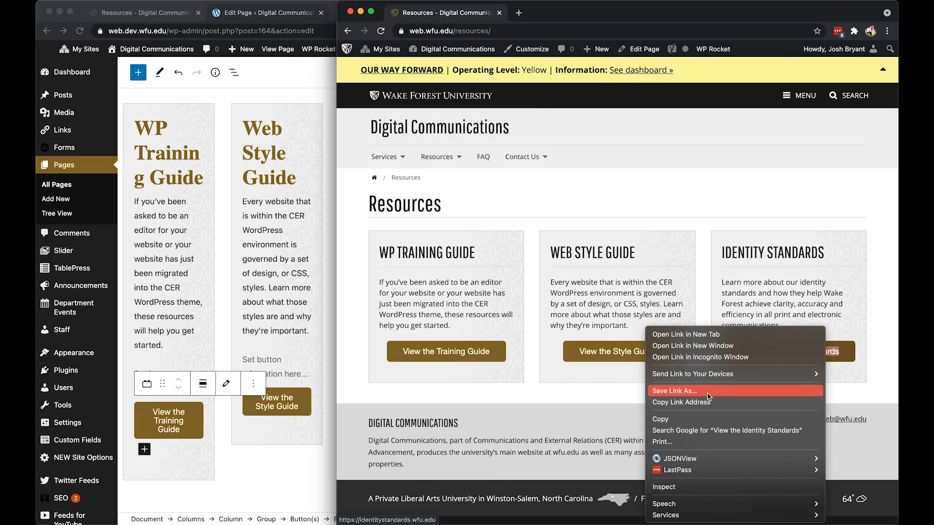
pyautogui.click(649, 402)
# Insert a Button(s) block below the paragraph in the Identity Standards column and apply the Expanded style.
pyautogui.click(328, 288)
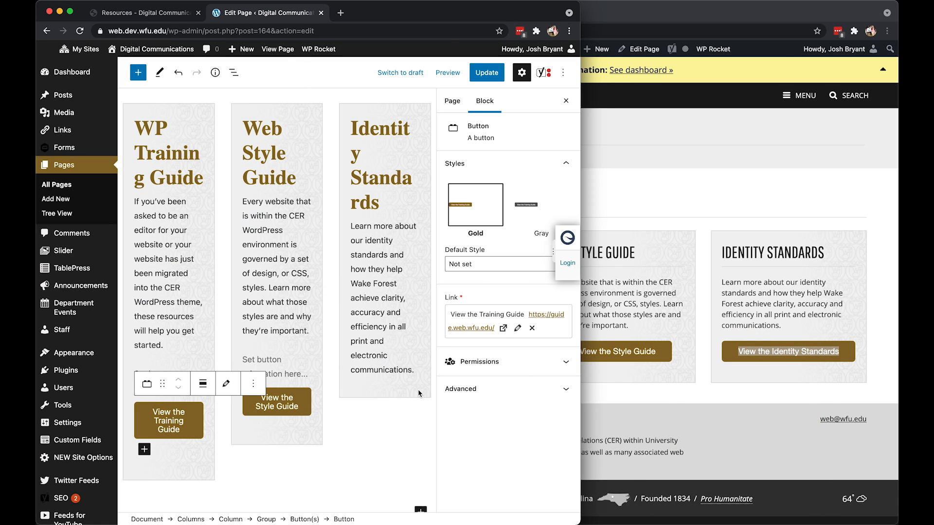
pyautogui.click(425, 368)
pyautogui.click(414, 369)
pyautogui.press('Return')
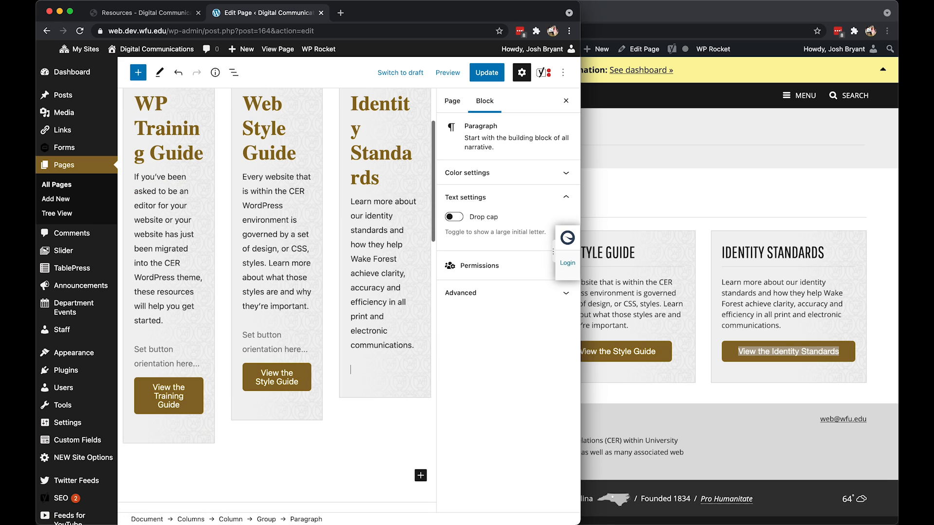
pyautogui.write('/button')
pyautogui.press('Return')
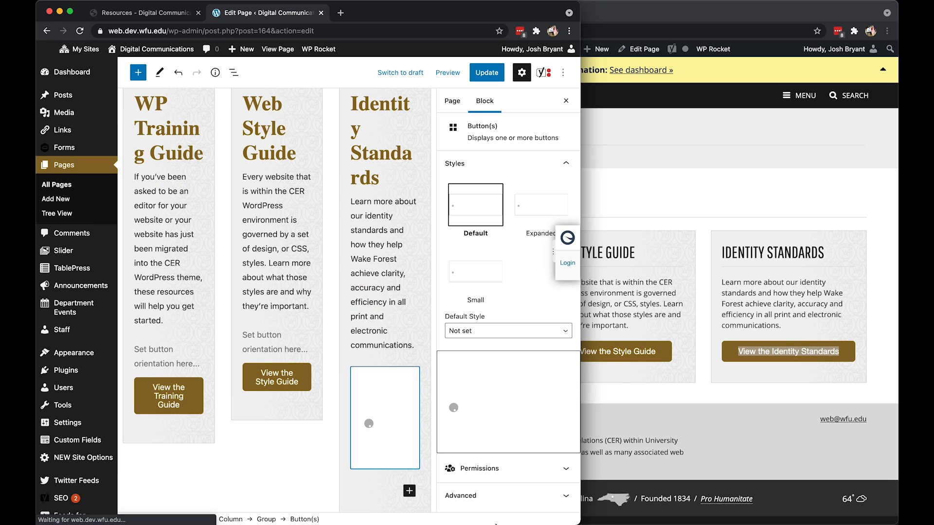
pyautogui.click(540, 204)
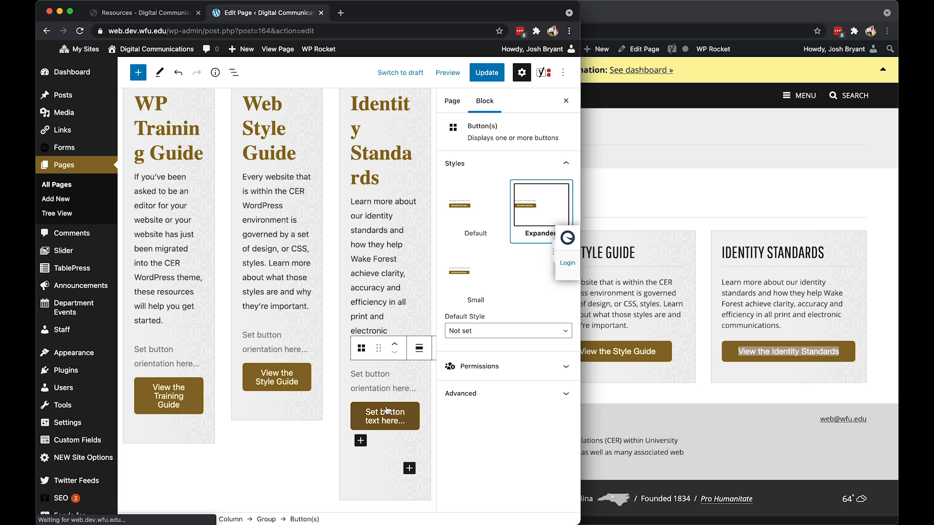
pyautogui.click(474, 312)
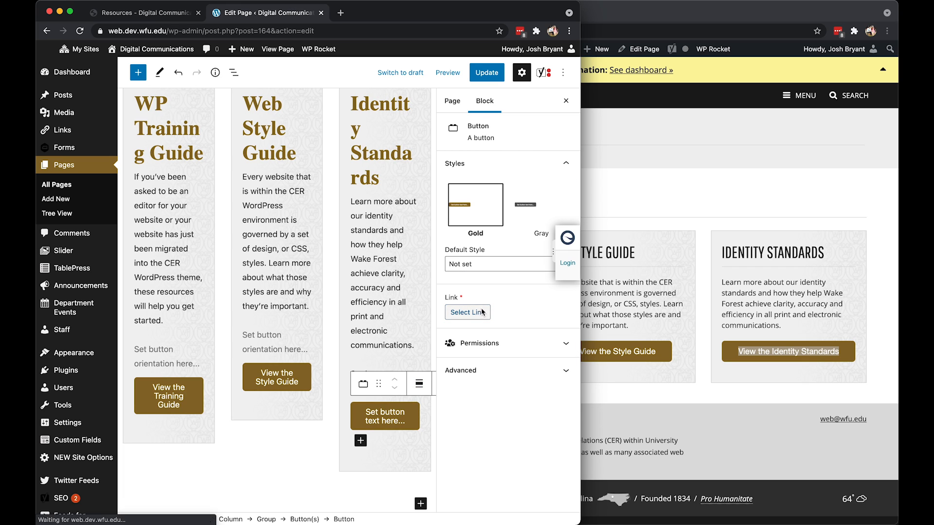
pyautogui.press('super+v')
pyautogui.click(273, 220)
pyautogui.write('Vi')
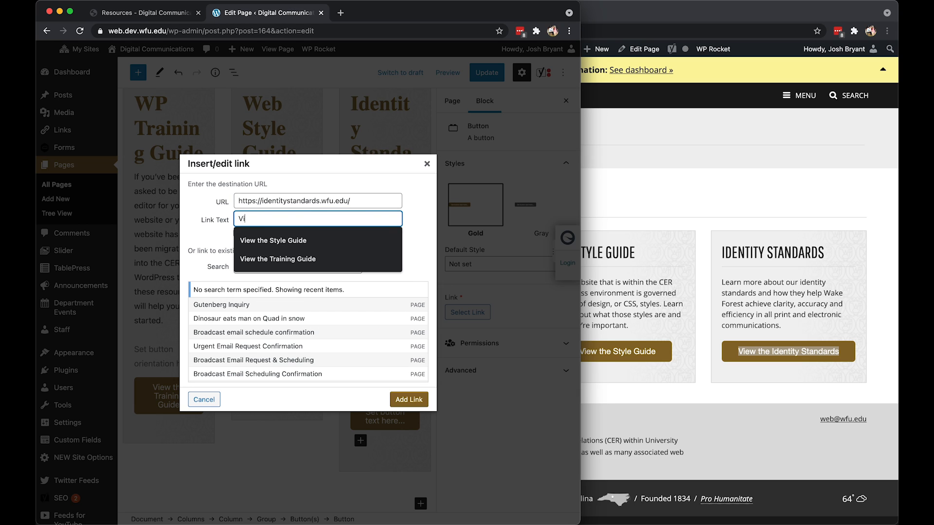
pyautogui.write('ew the l')
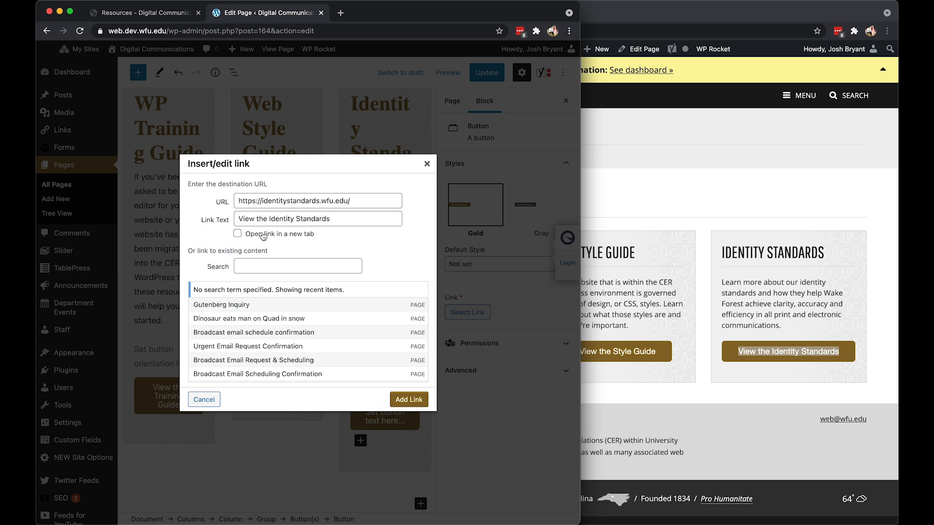
pyautogui.click(237, 234)
pyautogui.click(409, 399)
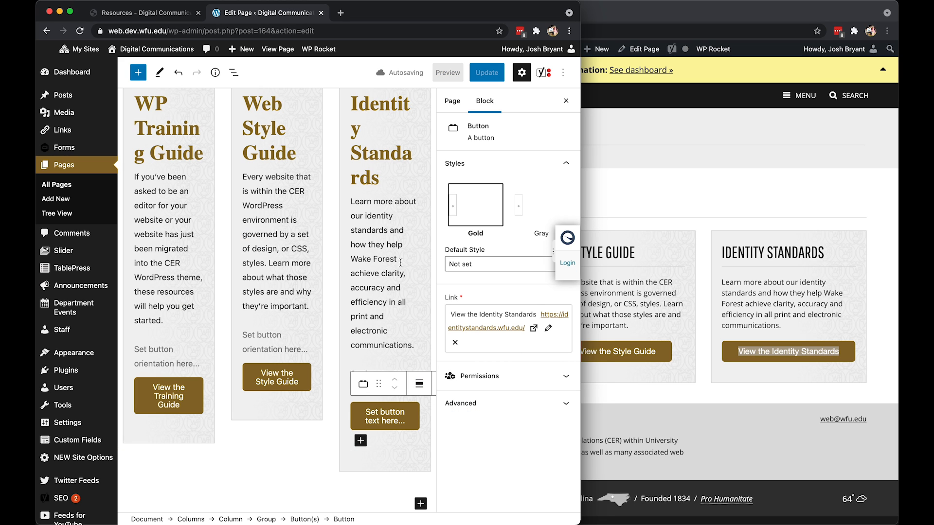
# Check the column headings on the live page and set the WP Training Guide heading to H3.
pyautogui.scroll(3, 279, 248)
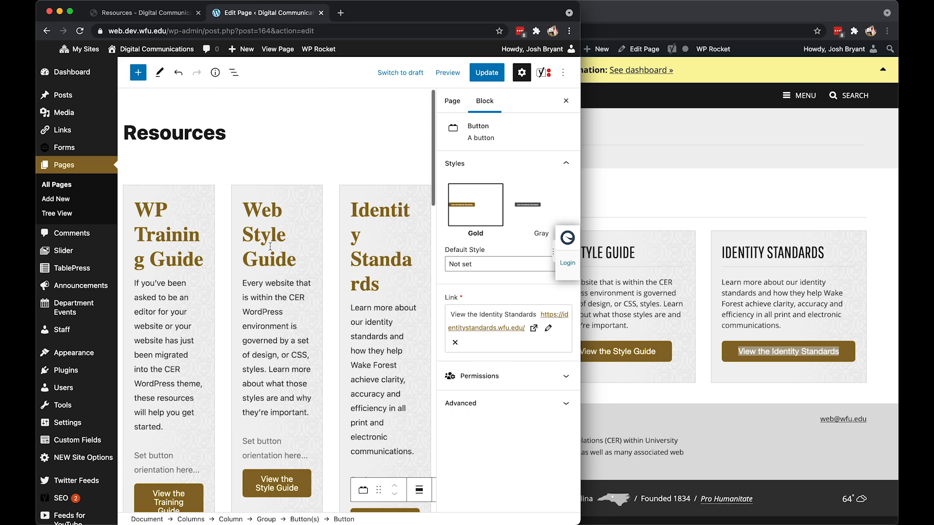
pyautogui.click(647, 253)
pyautogui.moveTo(388, 253); pyautogui.dragTo(426, 254)
pyautogui.click(167, 213)
pyautogui.click(157, 211)
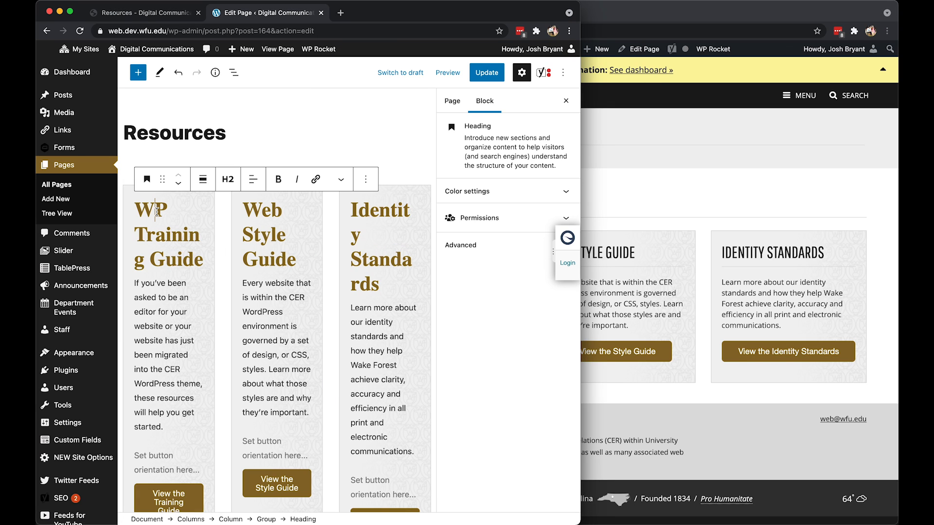
pyautogui.click(227, 178)
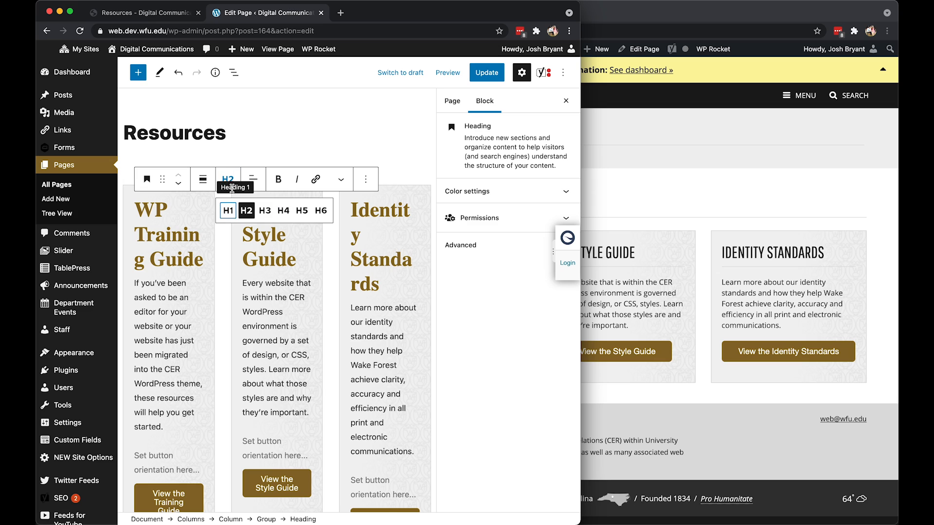
pyautogui.click(265, 211)
# Set the Web Style Guide and Identity Standards column headings to H3.
pyautogui.click(272, 241)
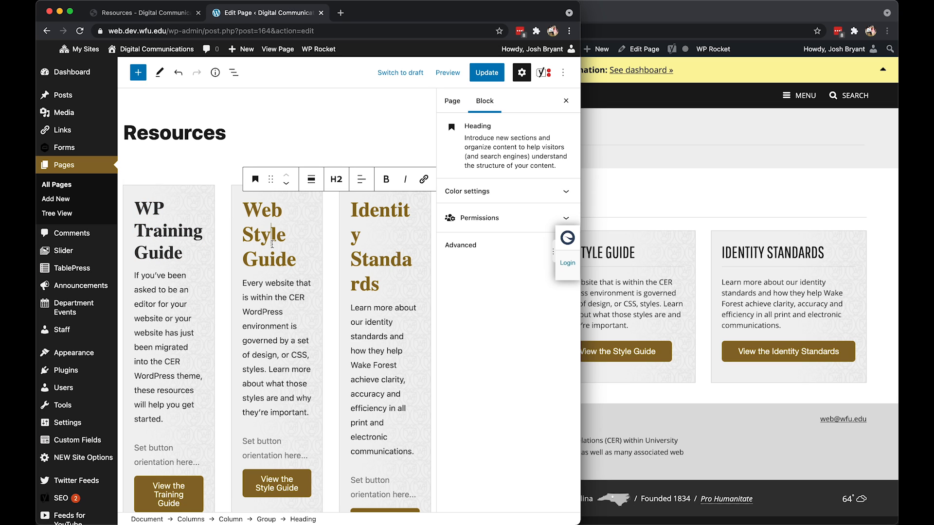
pyautogui.click(336, 179)
pyautogui.click(372, 209)
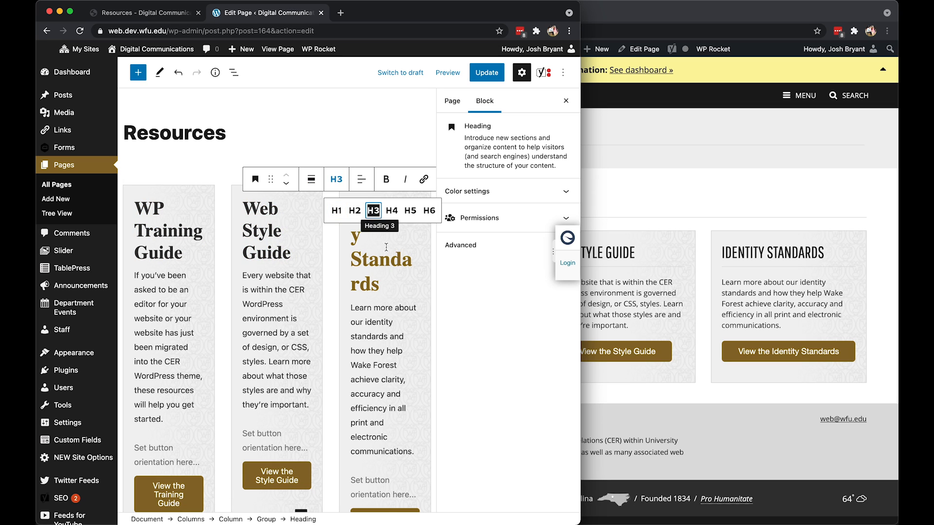
pyautogui.click(389, 258)
pyautogui.click(367, 179)
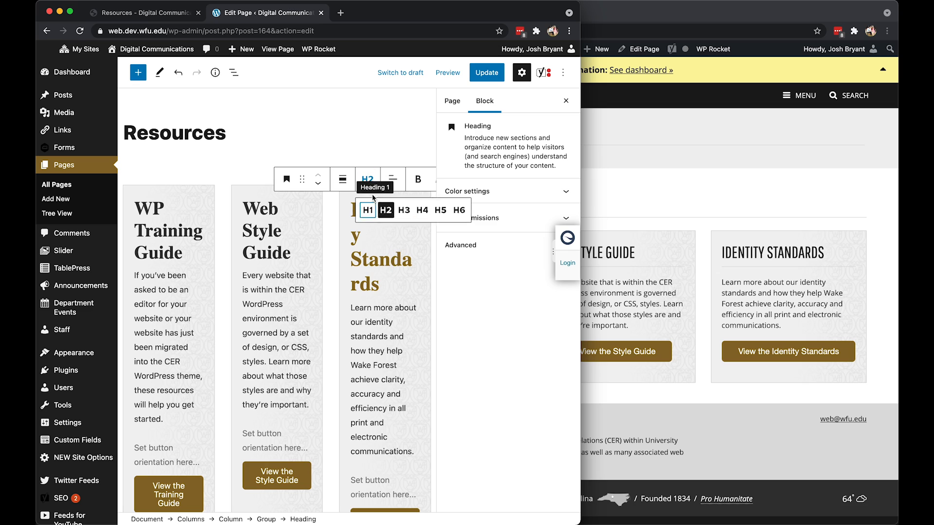
pyautogui.click(406, 212)
# Update the page and reload the development site's Resources page to show the saved changes.
pyautogui.click(463, 73)
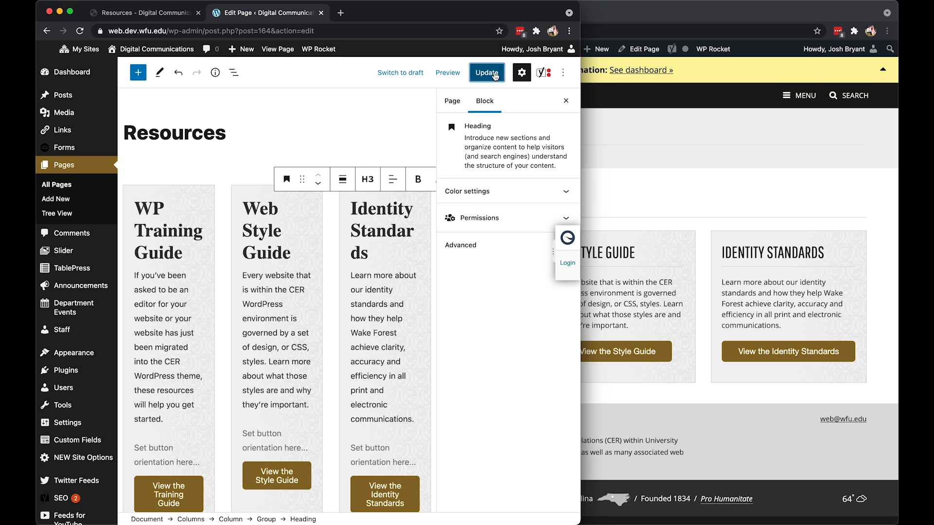
pyautogui.click(710, 259)
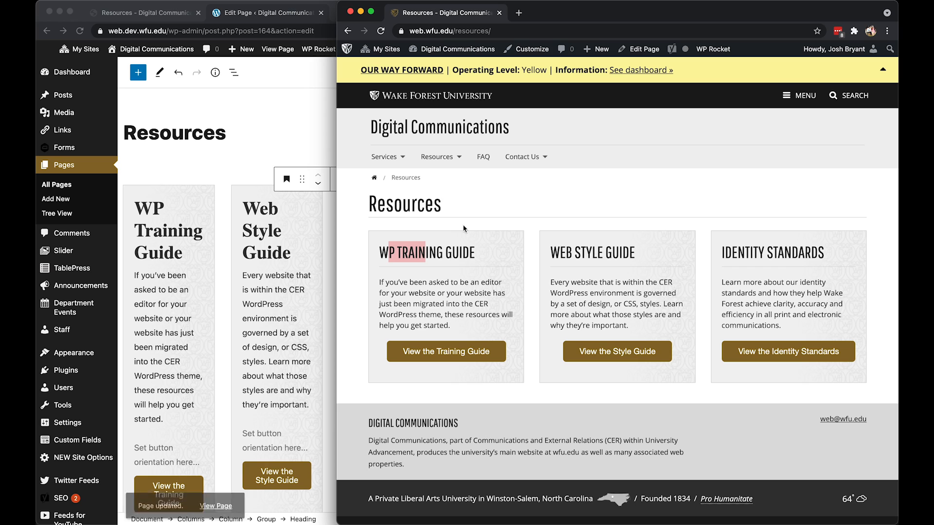
pyautogui.click(154, 14)
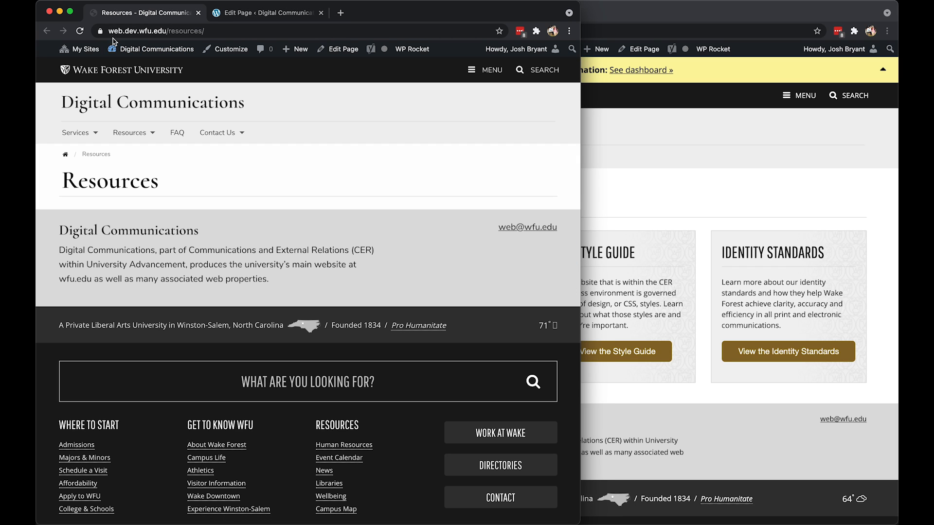
pyautogui.moveTo(105, 41)
pyautogui.click(80, 31)
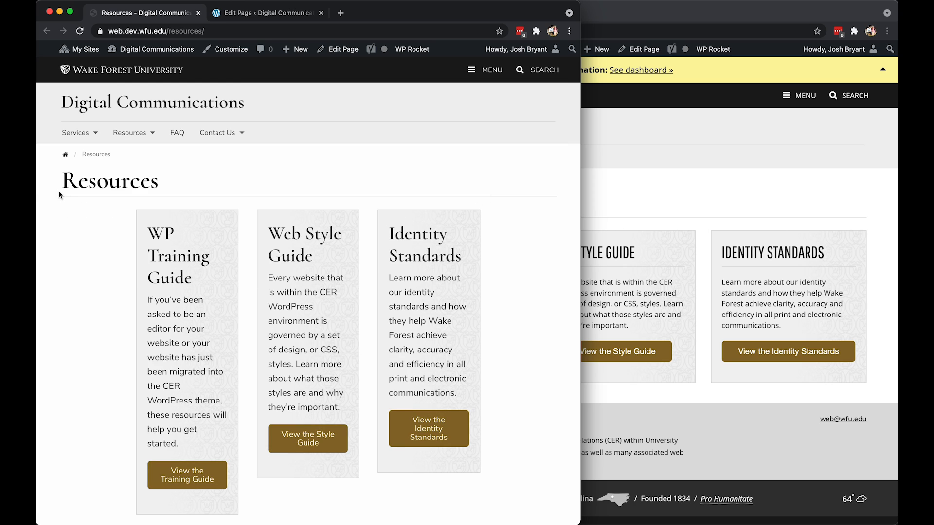
# Compare the three columns on the development Resources page with those on the live page.
pyautogui.click(688, 196)
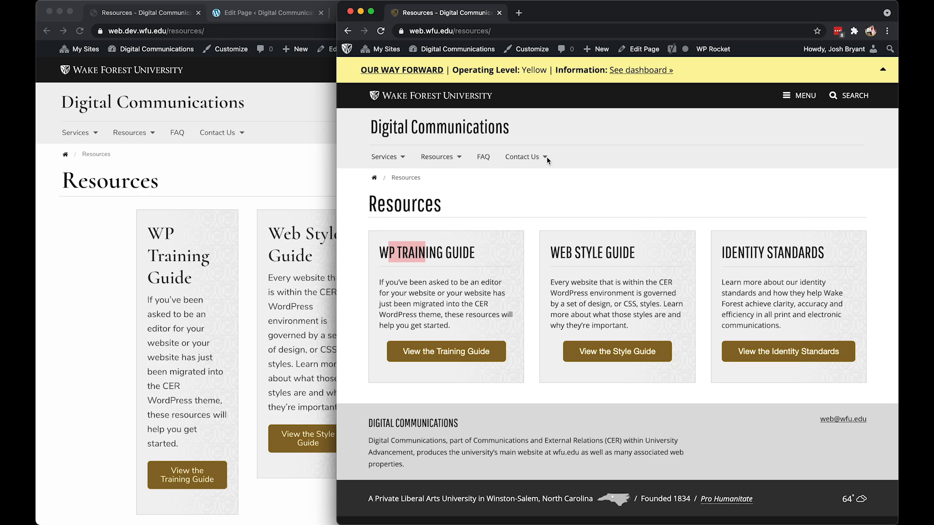
pyautogui.click(112, 269)
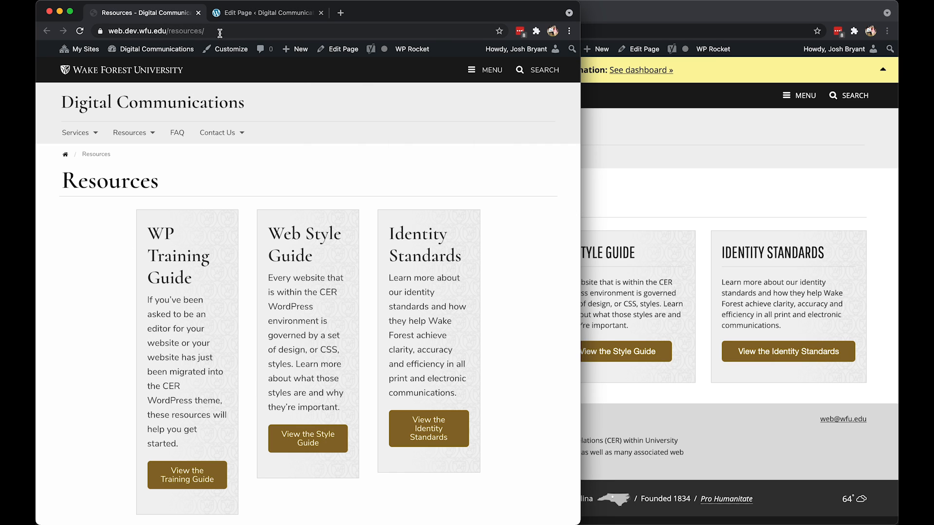
pyautogui.click(650, 187)
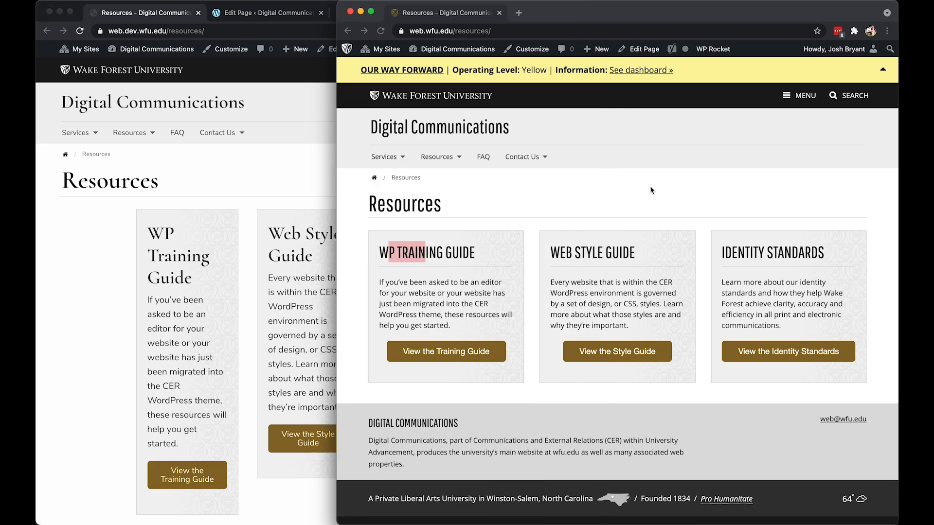
pyautogui.scroll(-2, 650, 188)
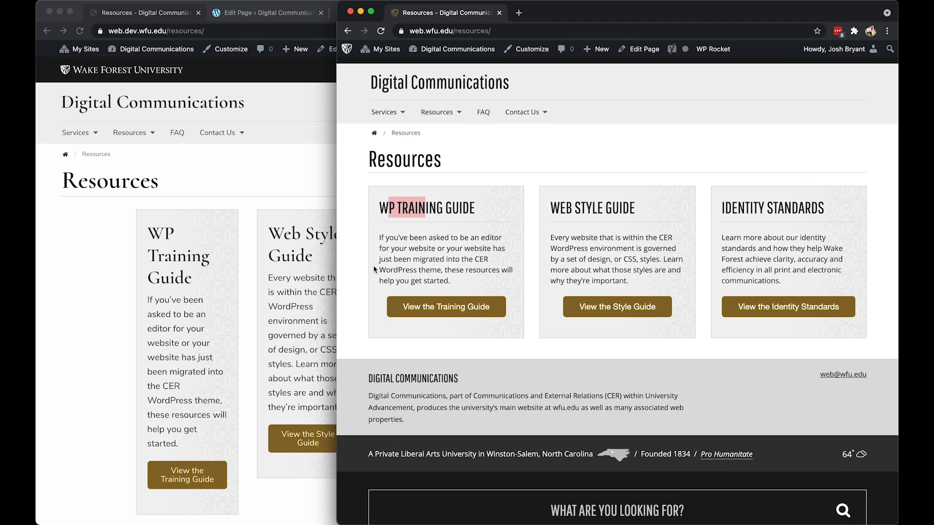
# Set the alignment of the whole Columns block on the development site's Resources page to Wide width.
pyautogui.click(152, 226)
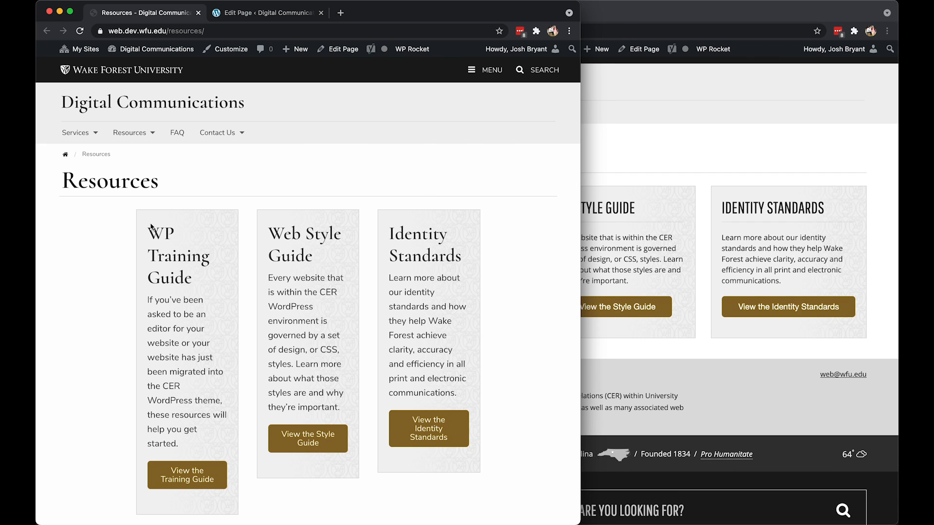
pyautogui.click(236, 14)
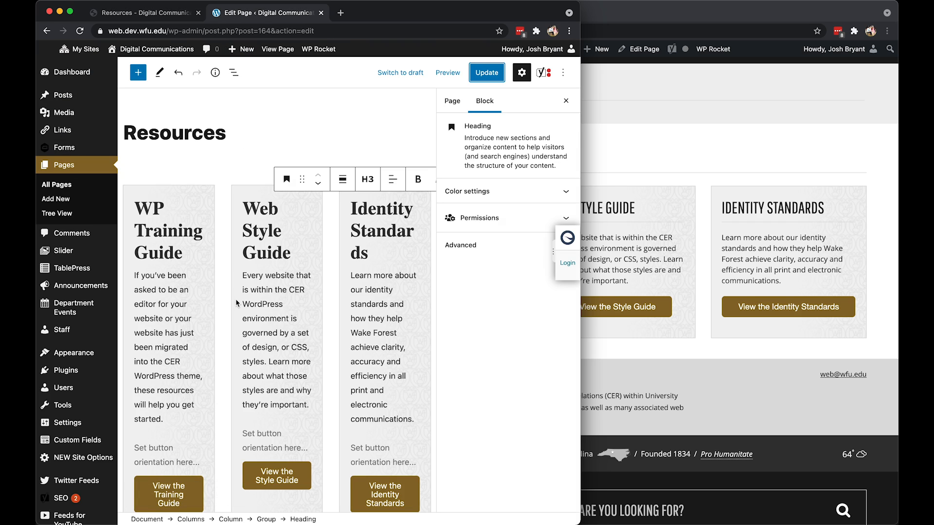
pyautogui.scroll(-1, 236, 303)
pyautogui.scroll(-1, 220, 323)
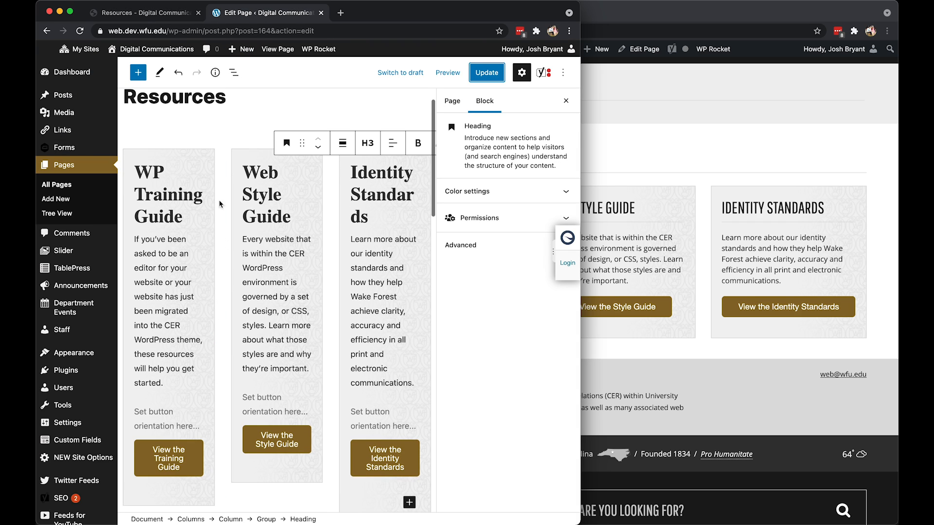
pyautogui.click(233, 73)
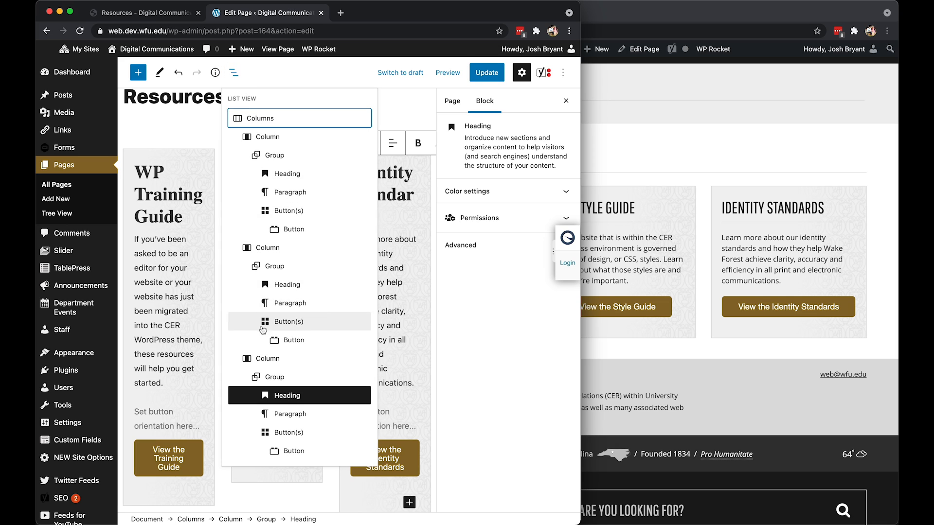
pyautogui.click(275, 125)
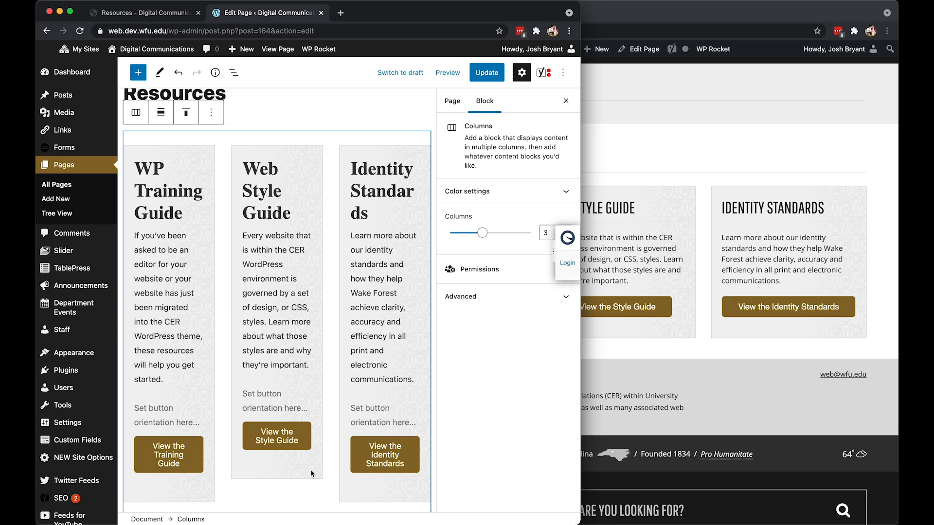
pyautogui.click(160, 113)
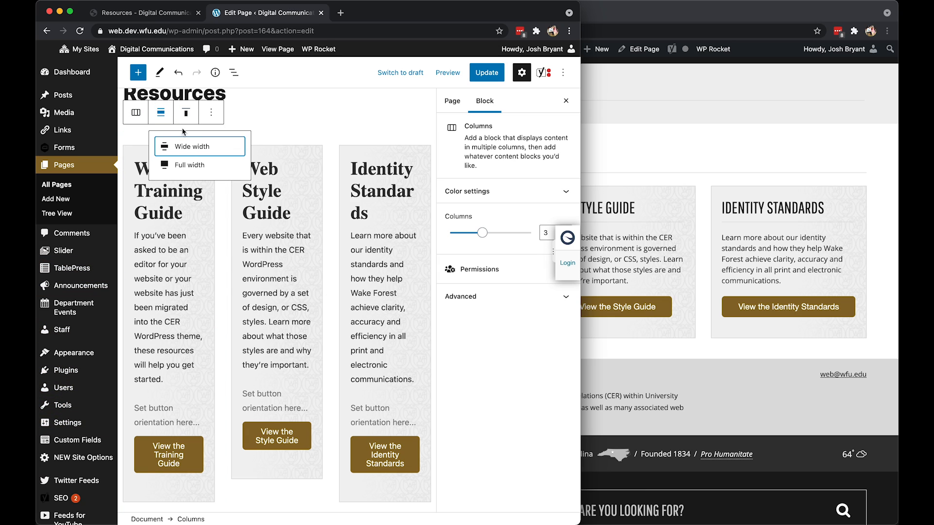
pyautogui.click(192, 147)
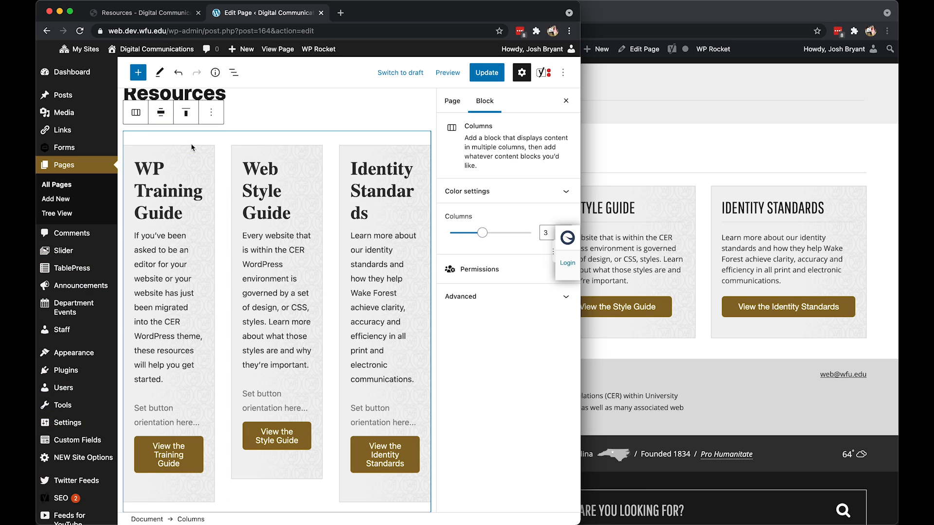
pyautogui.click(161, 113)
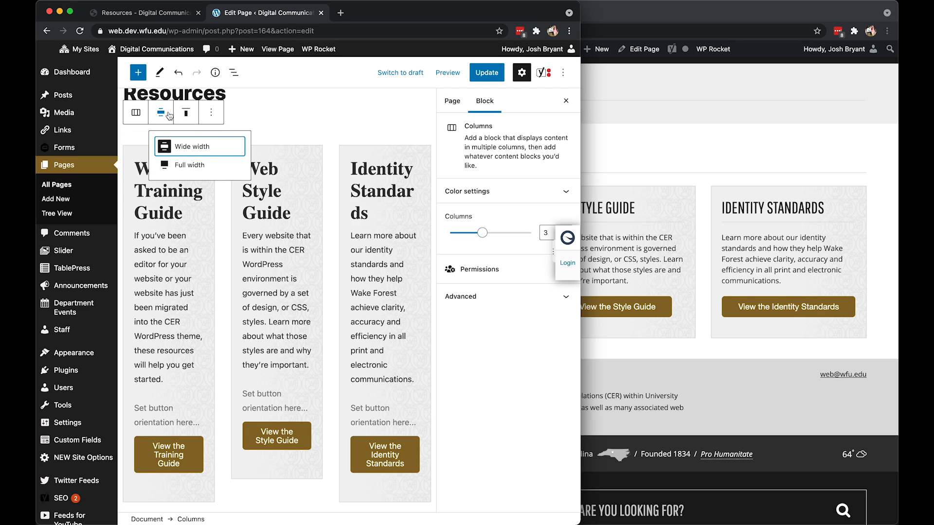
pyautogui.click(359, 118)
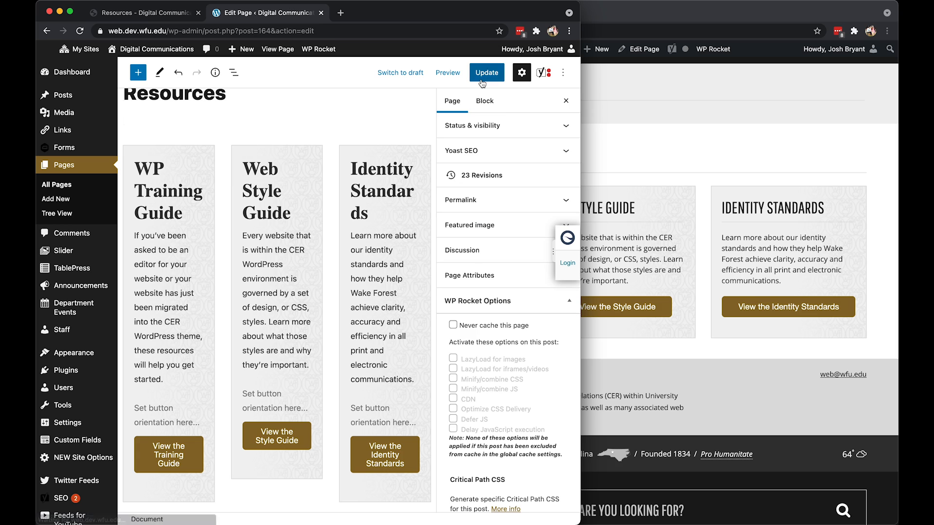
# Update the page and reload the development site's Resources page to check the column width.
pyautogui.click(482, 79)
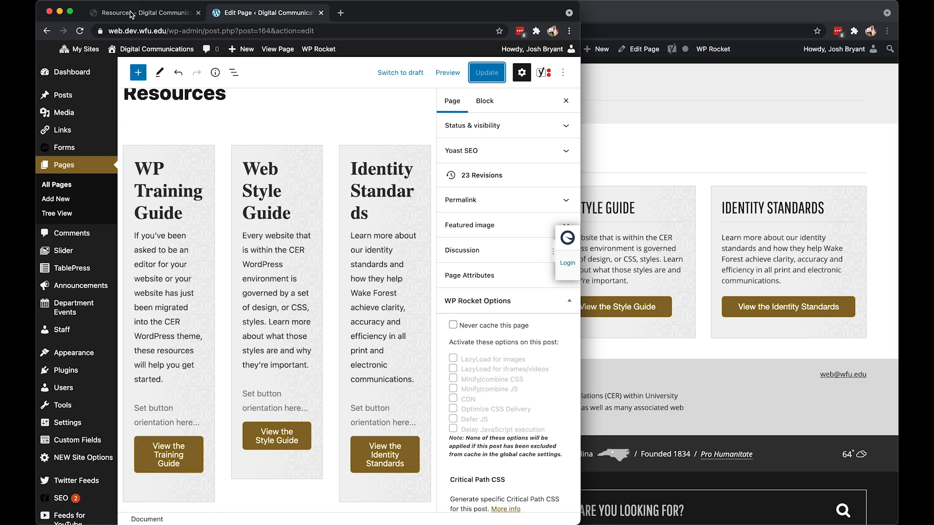
pyautogui.click(131, 13)
pyautogui.click(81, 31)
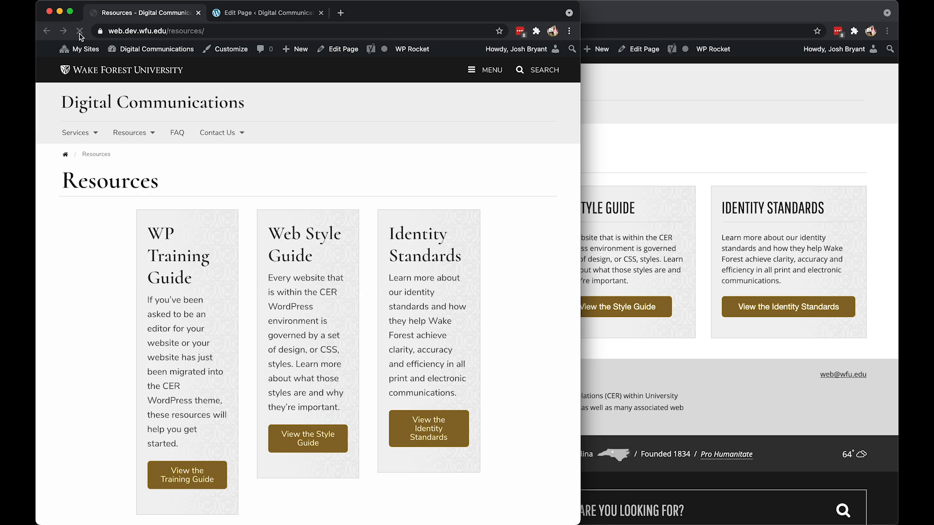
# Save the page again and toggle the Columns block's Wide width alignment off and back on.
pyautogui.click(253, 13)
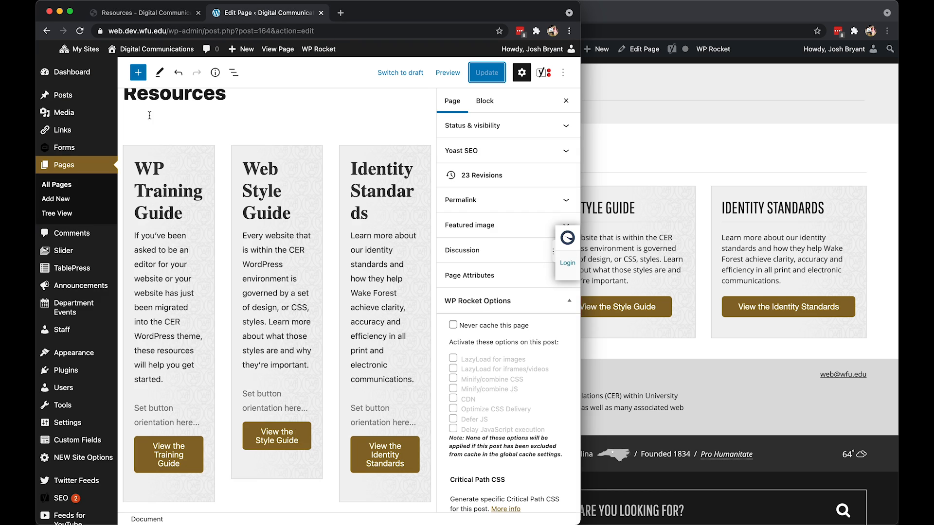
pyautogui.click(197, 141)
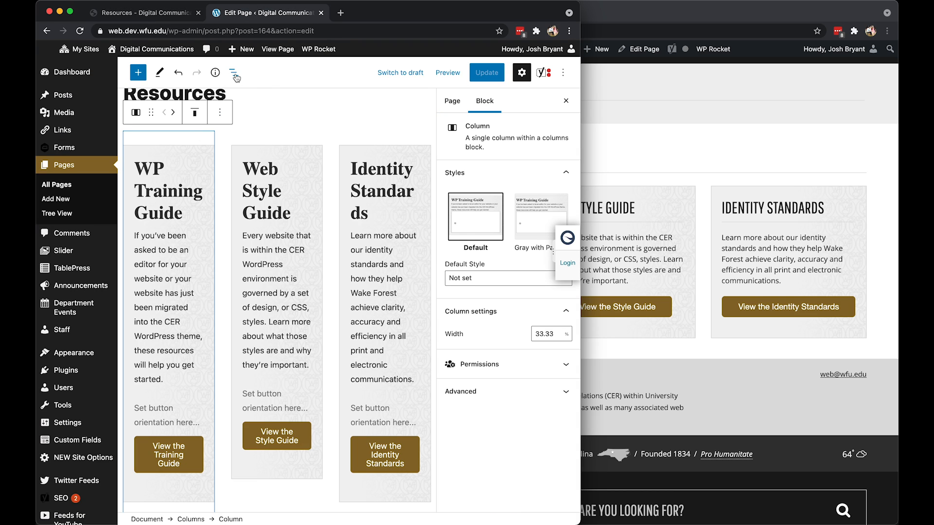
pyautogui.press('super+s')
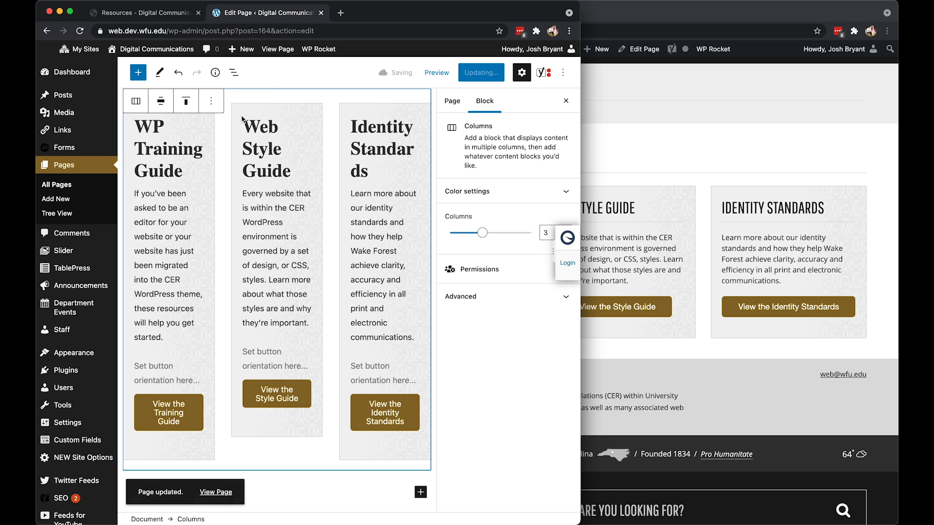
pyautogui.scroll(2, 241, 119)
pyautogui.click(160, 154)
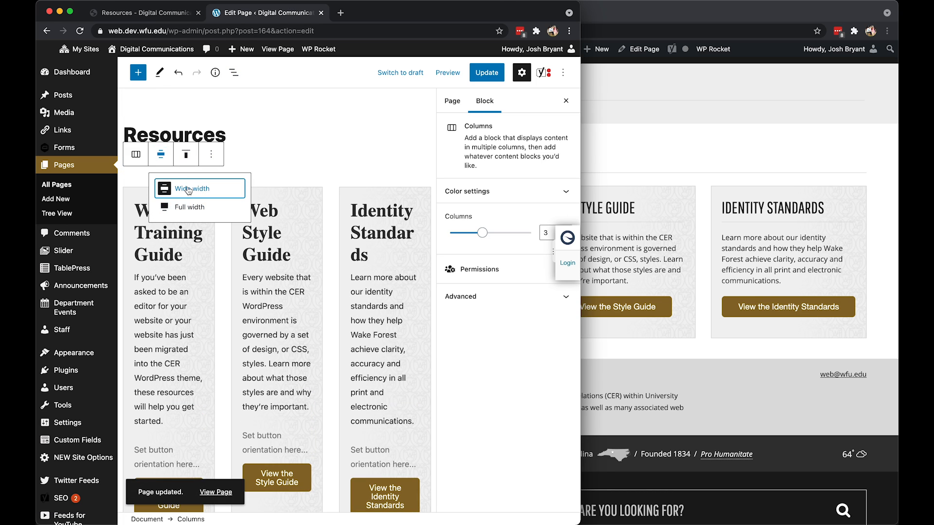
pyautogui.click(188, 190)
pyautogui.click(161, 113)
pyautogui.click(197, 145)
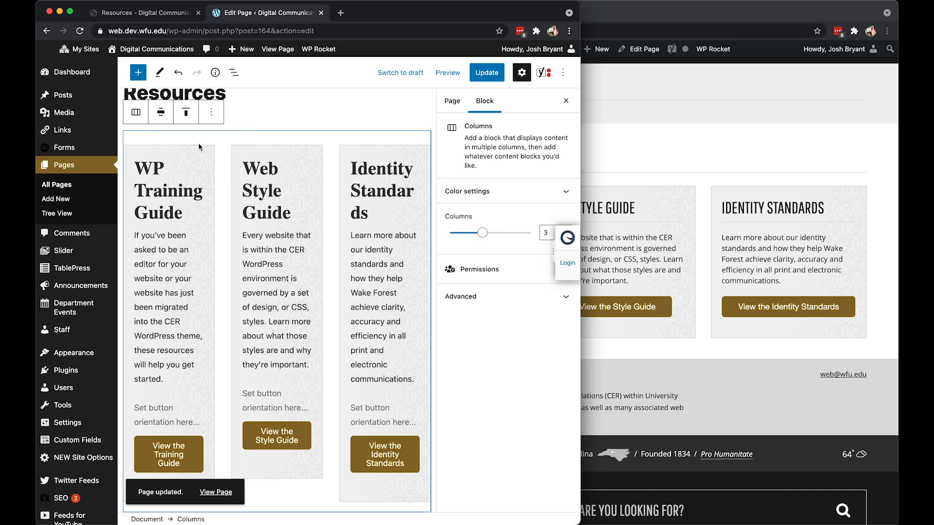
# Save the page, reload the development Resources page and compare its columns with those on the live page.
pyautogui.click(486, 72)
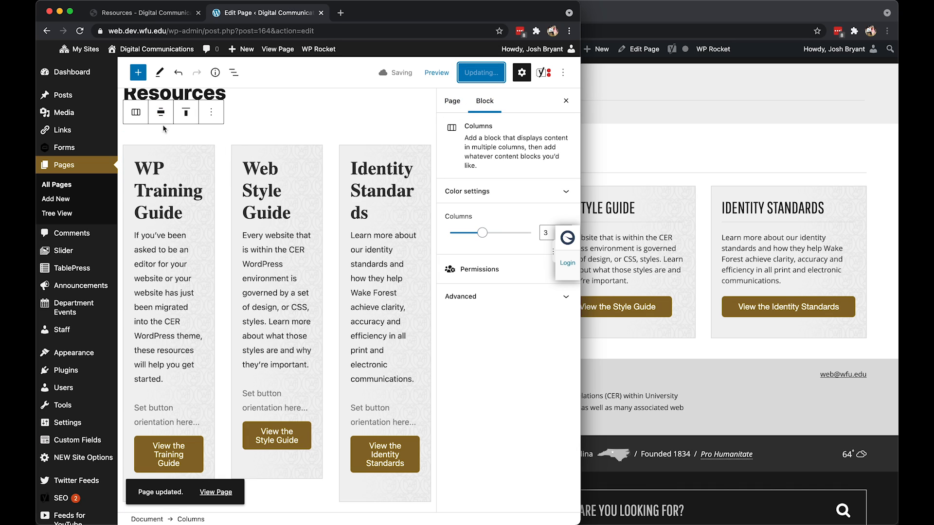
pyautogui.click(150, 13)
pyautogui.click(82, 33)
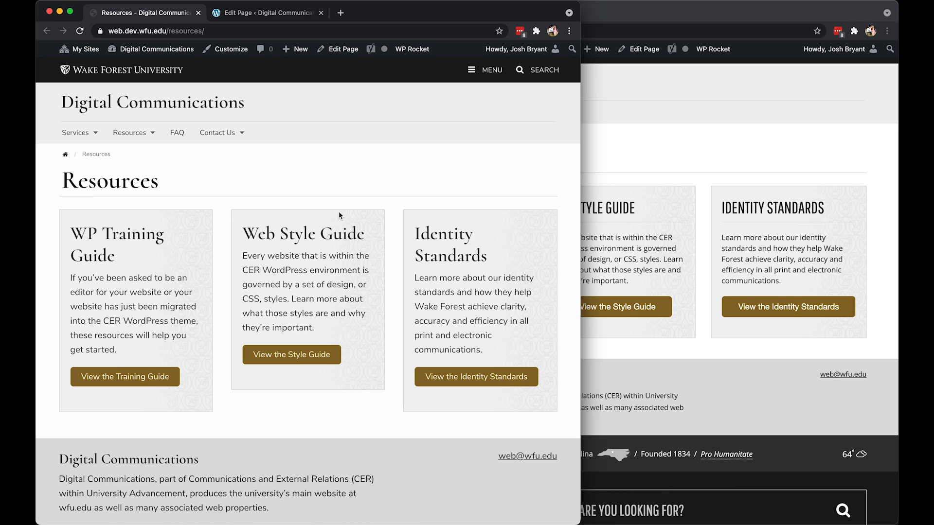
pyautogui.click(715, 253)
pyautogui.click(382, 223)
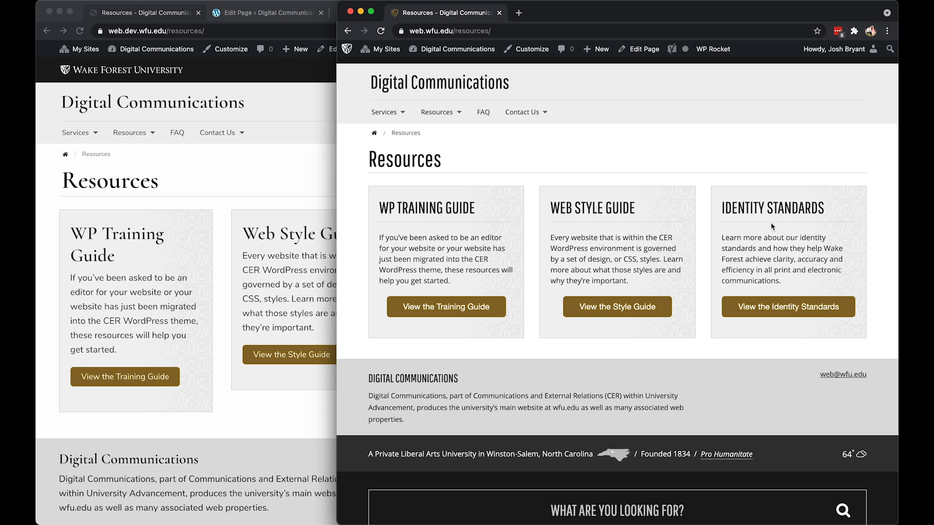
# Insert a Separator block in the Wide Line style beneath the WP Training Guide heading.
pyautogui.click(160, 256)
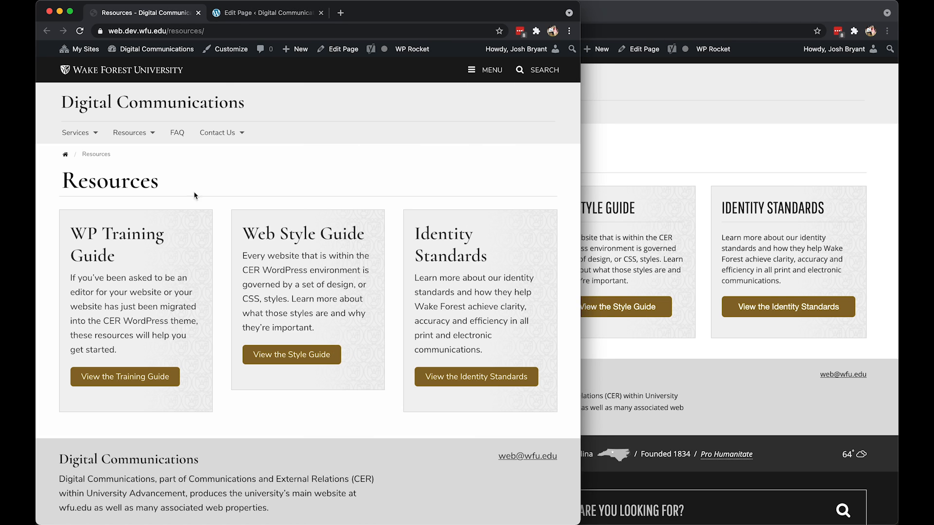
pyautogui.click(250, 17)
pyautogui.click(195, 217)
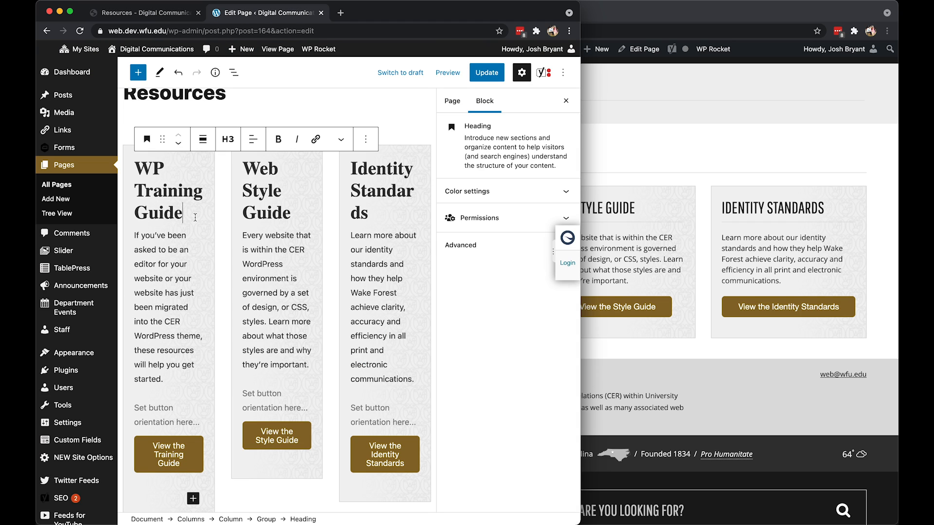
pyautogui.press('Return')
pyautogui.write('/hr')
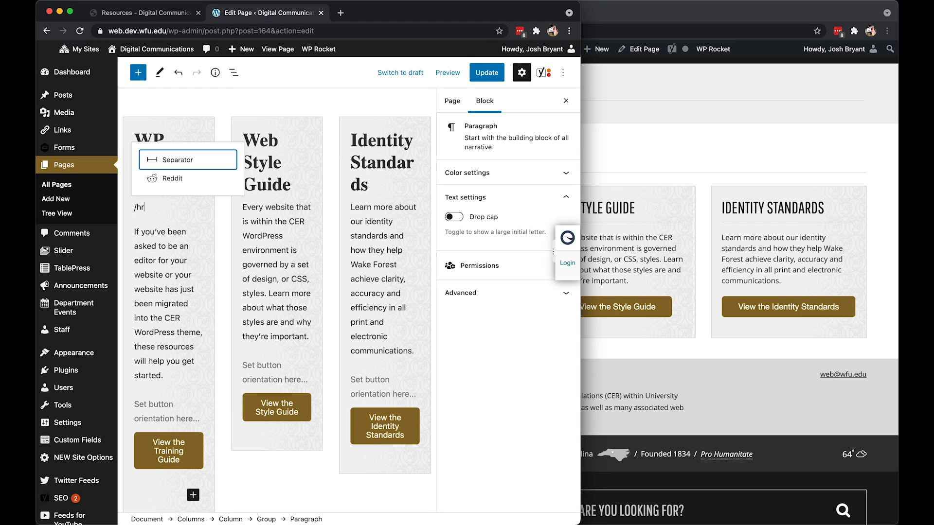
pyautogui.press('Return')
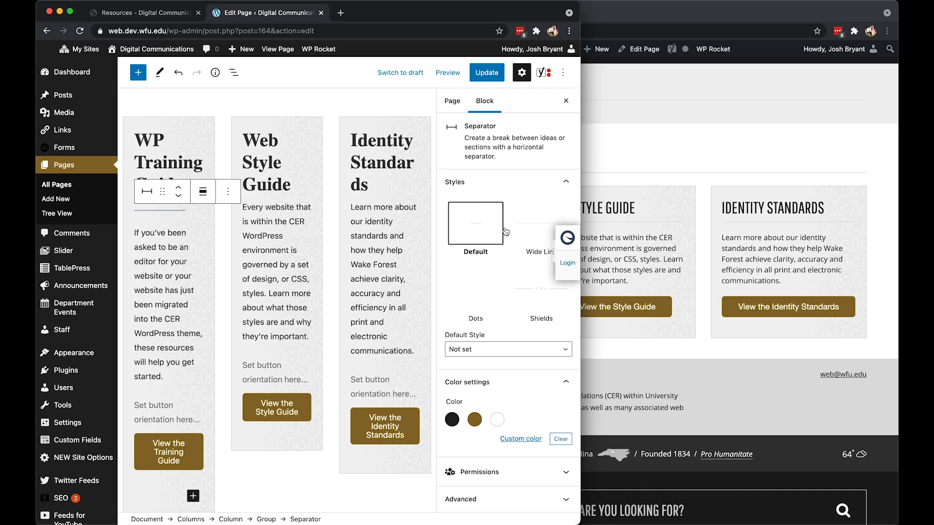
pyautogui.click(526, 232)
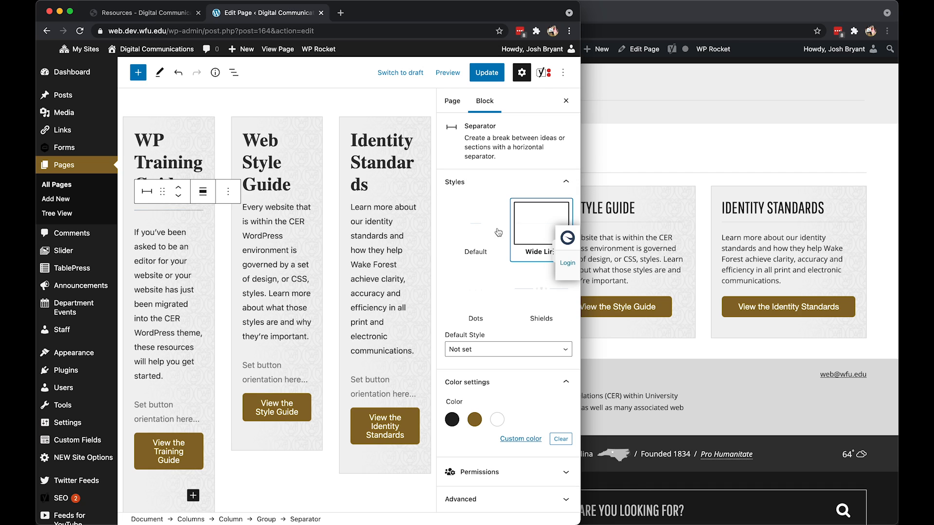
# Insert a Separator block in the Wide Line style beneath the Web Style Guide heading.
pyautogui.click(293, 183)
pyautogui.press('Return')
pyautogui.write('/hr')
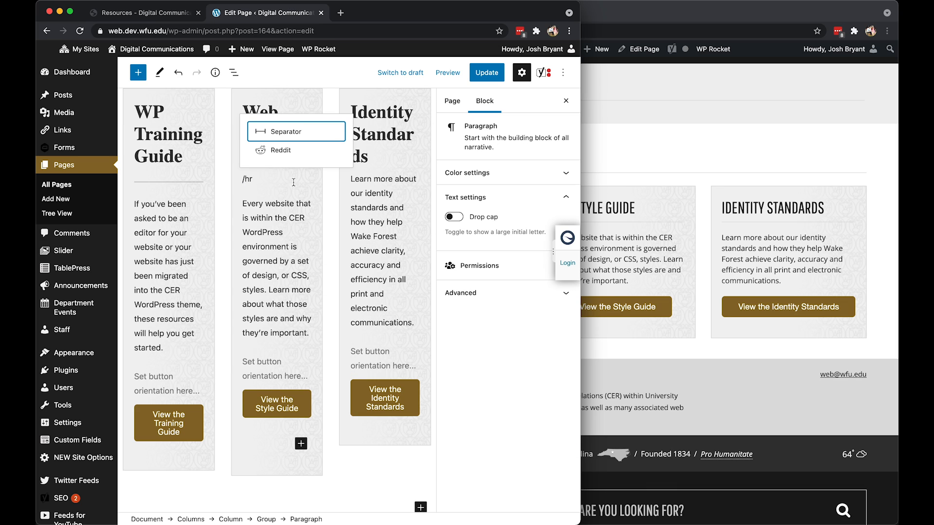
pyautogui.press('Return')
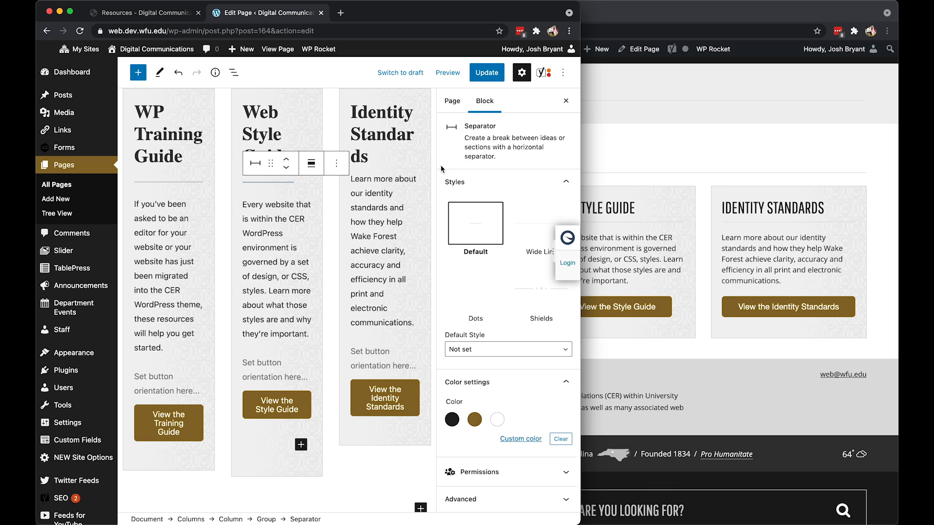
pyautogui.click(539, 236)
# Insert a Separator block in the Wide Line style beneath the Identity Standards heading.
pyautogui.click(384, 159)
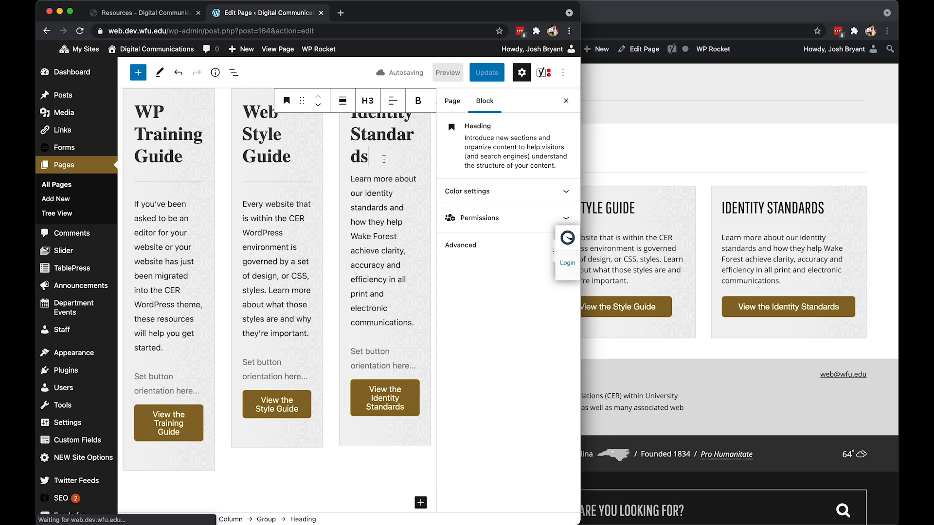
pyautogui.press('Return')
pyautogui.write('/hr')
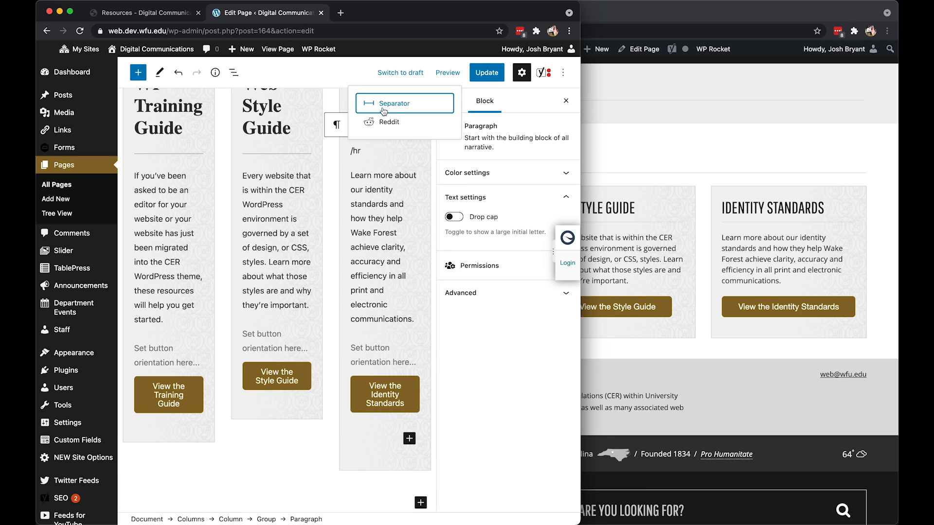
pyautogui.click(384, 111)
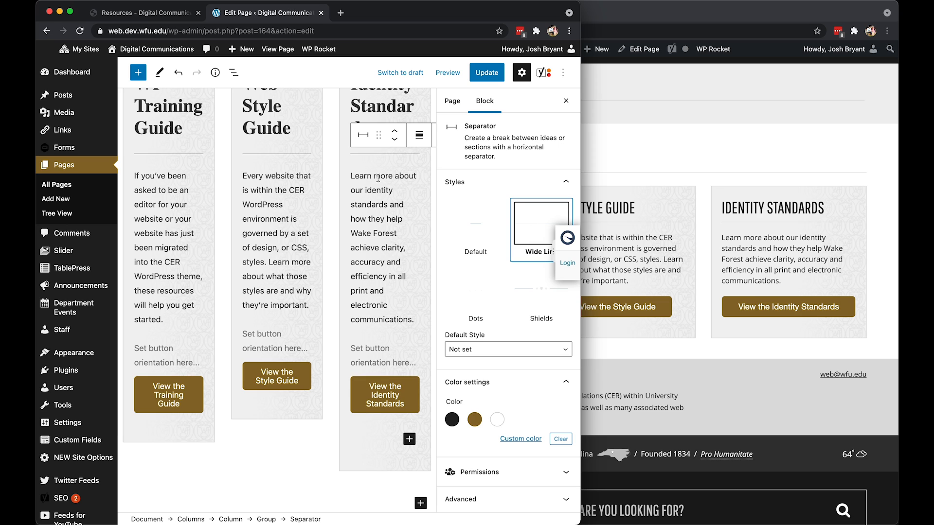
# Set the WP Training Guide group's style to Default and apply the Gray with Pattern style to its parent column instead.
pyautogui.scroll(5, 283, 234)
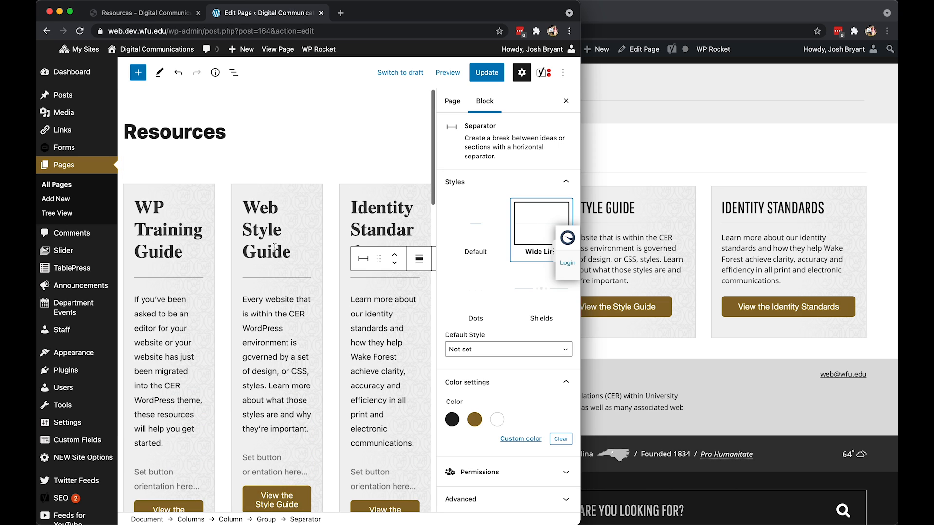
pyautogui.click(204, 202)
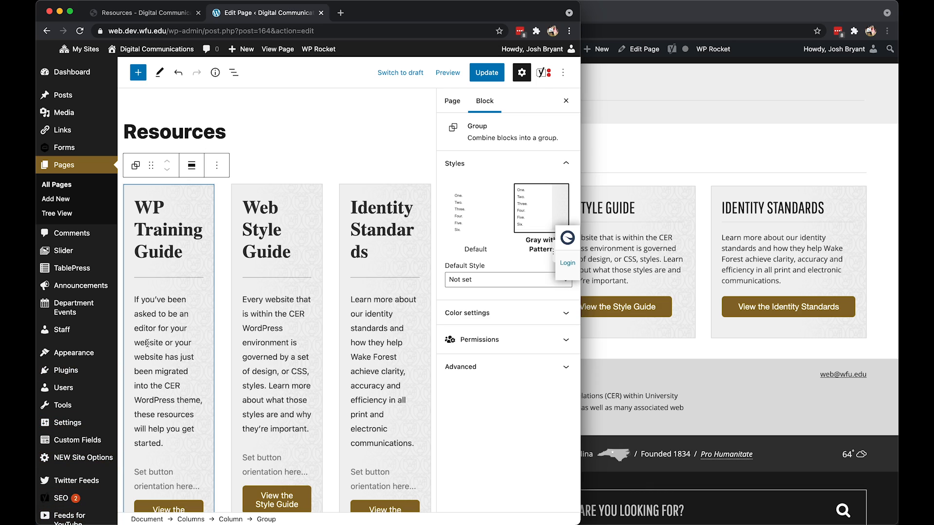
pyautogui.click(479, 209)
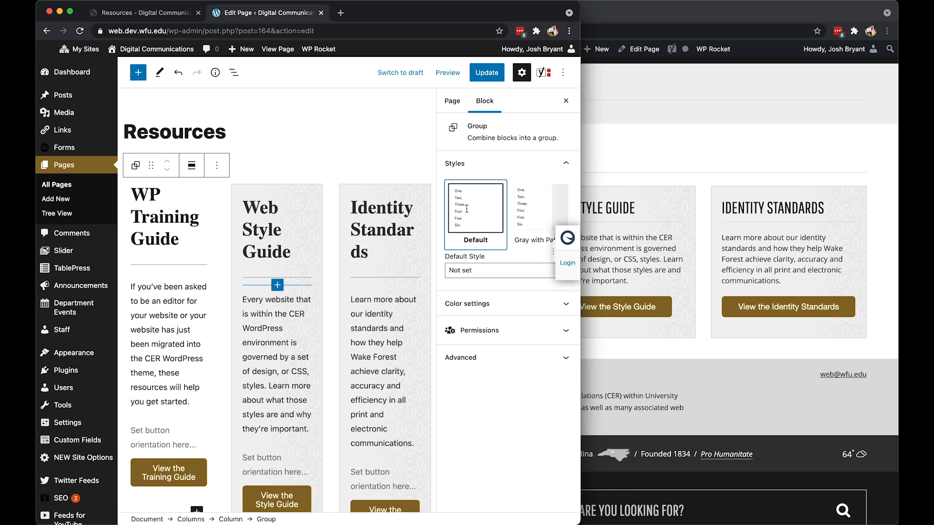
pyautogui.click(171, 193)
pyautogui.click(232, 78)
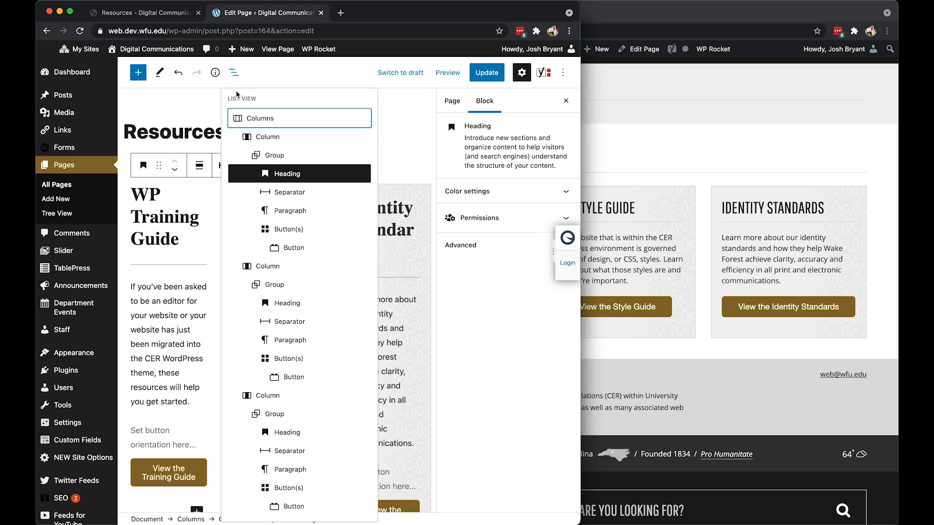
pyautogui.click(286, 137)
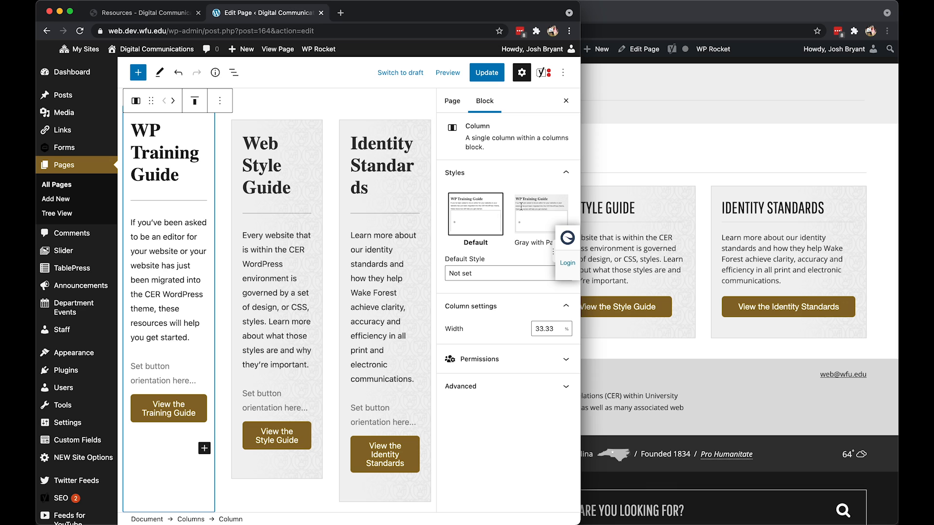
pyautogui.click(541, 217)
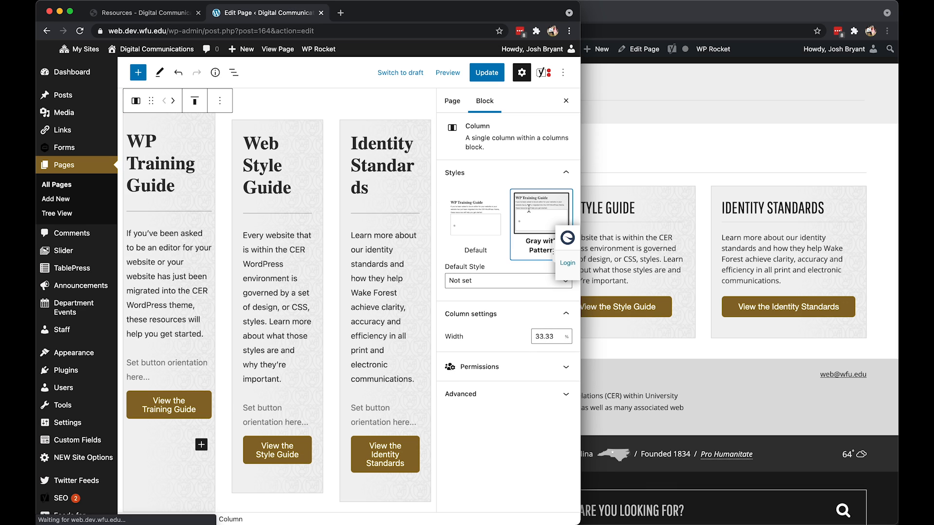
# Set the Web Style Guide group's style to Default and apply the Gray with Pattern style to its parent column instead.
pyautogui.click(296, 141)
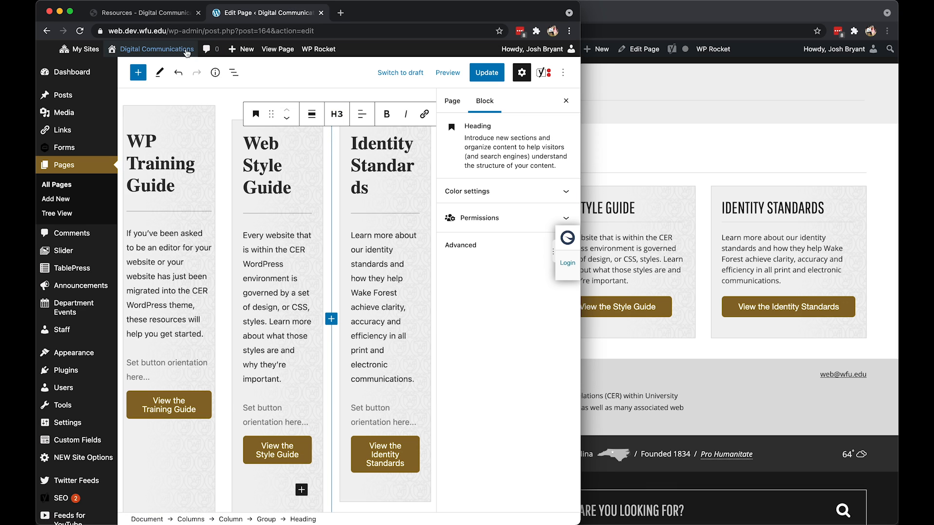
pyautogui.click(234, 72)
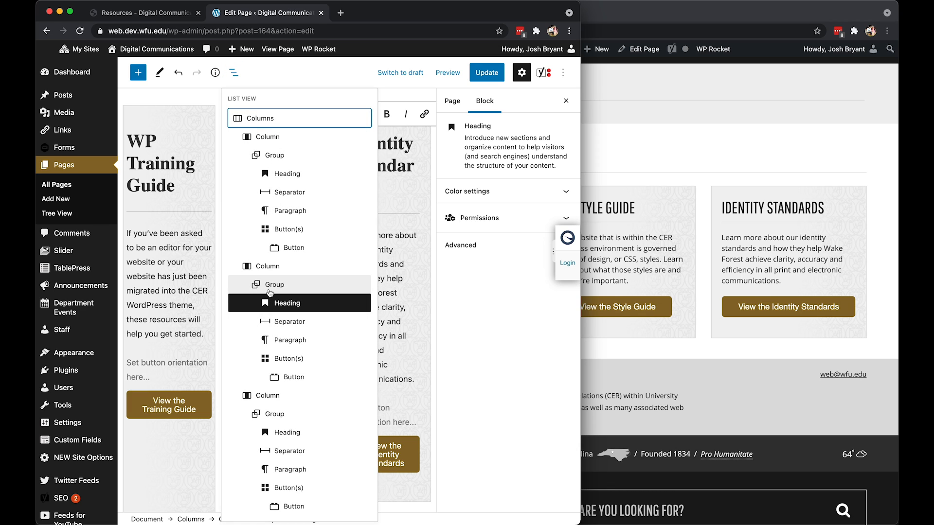
pyautogui.click(275, 284)
pyautogui.click(475, 209)
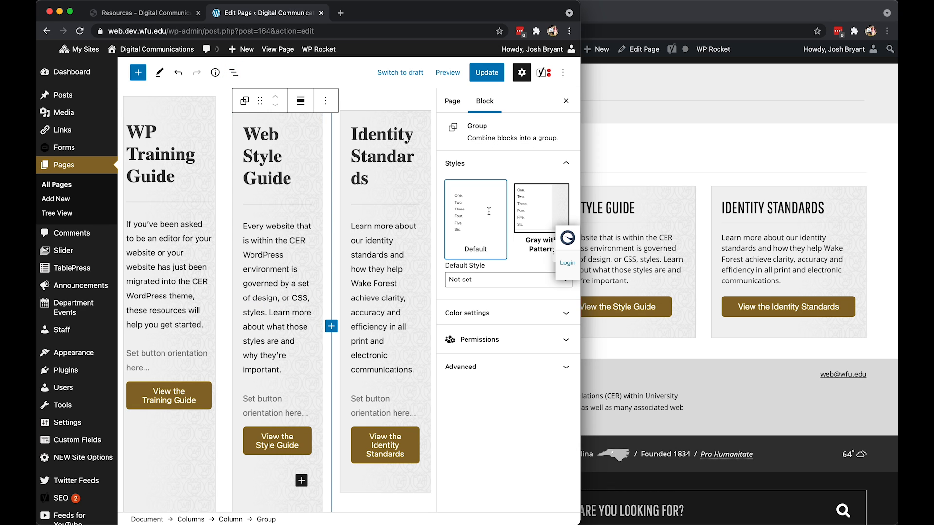
pyautogui.click(233, 72)
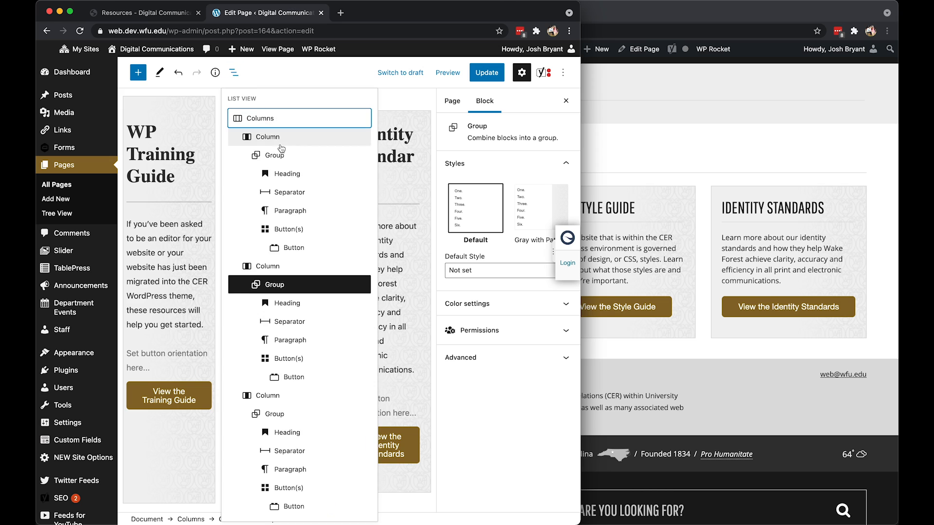
pyautogui.click(276, 268)
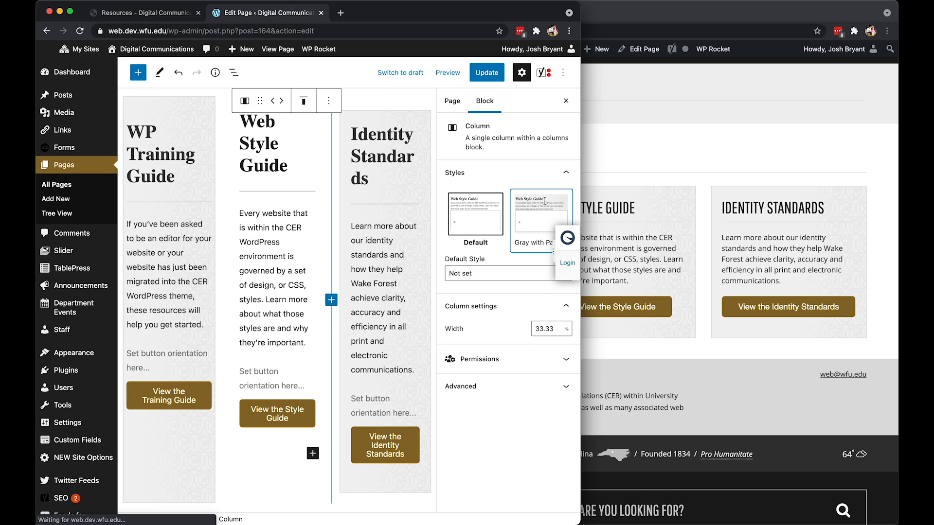
# Set the Identity Standards group's style to Default and apply the Gray with Pattern style to its parent column instead.
pyautogui.click(404, 120)
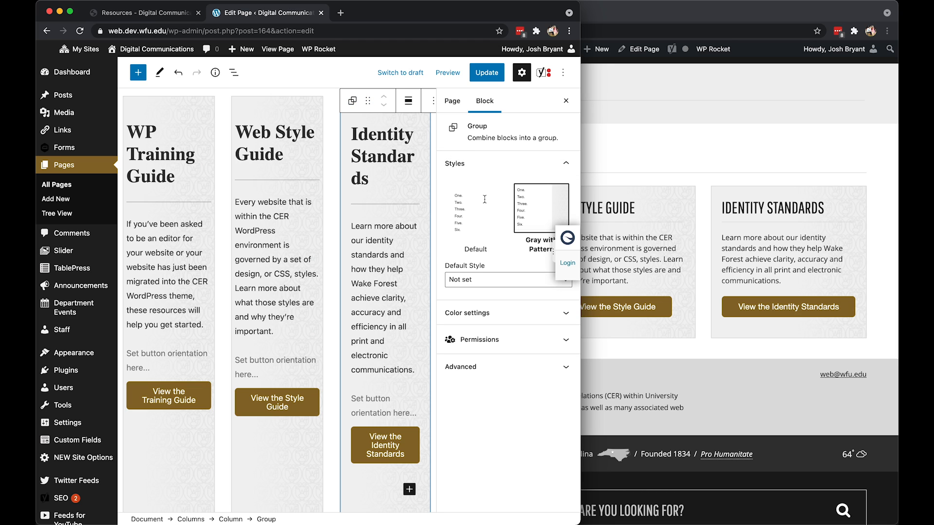
pyautogui.click(470, 195)
pyautogui.click(233, 72)
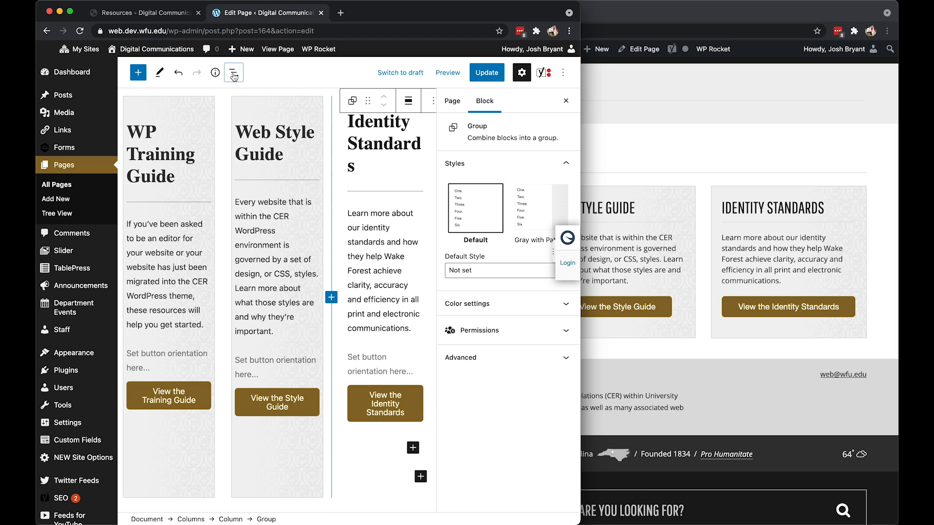
pyautogui.click(268, 399)
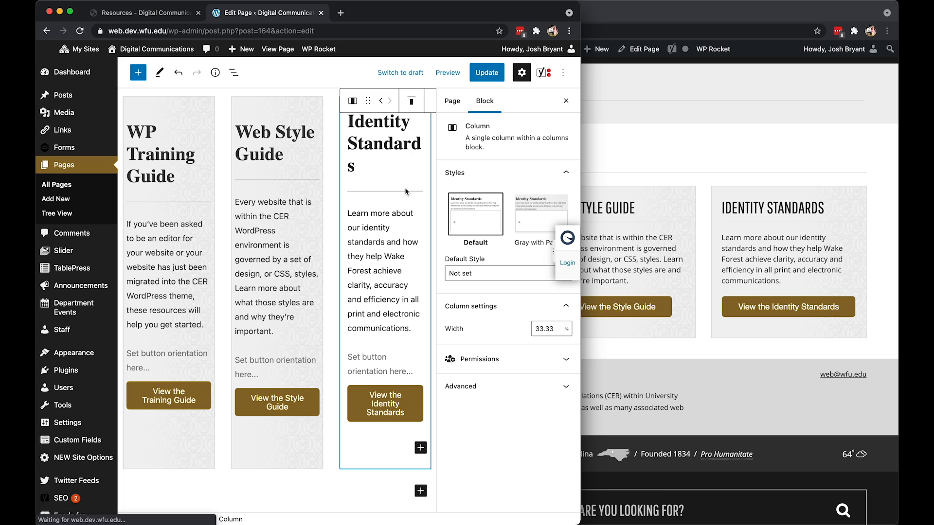
pyautogui.click(530, 208)
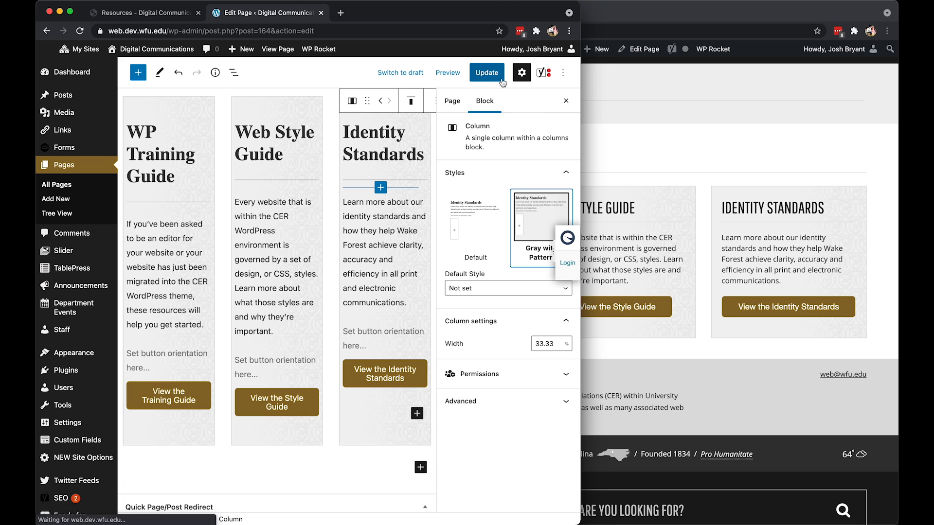
# Update the page, reload the development Resources page and compare its columns with the live version.
pyautogui.click(486, 72)
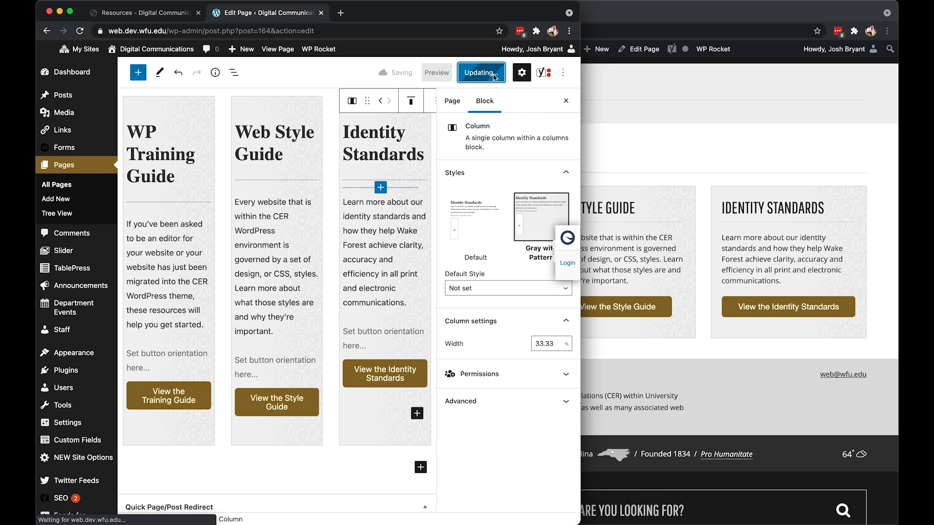
pyautogui.click(162, 19)
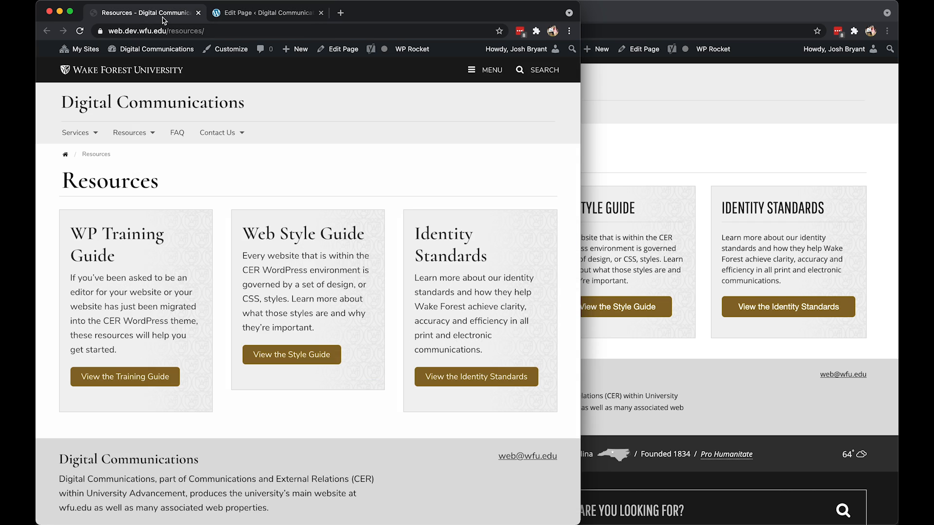
pyautogui.click(80, 30)
pyautogui.moveTo(85, 47)
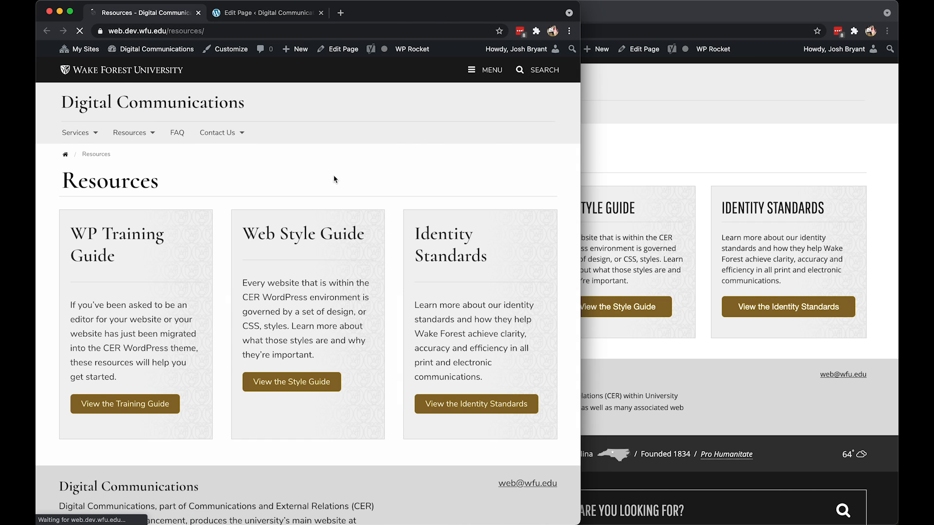
pyautogui.click(704, 299)
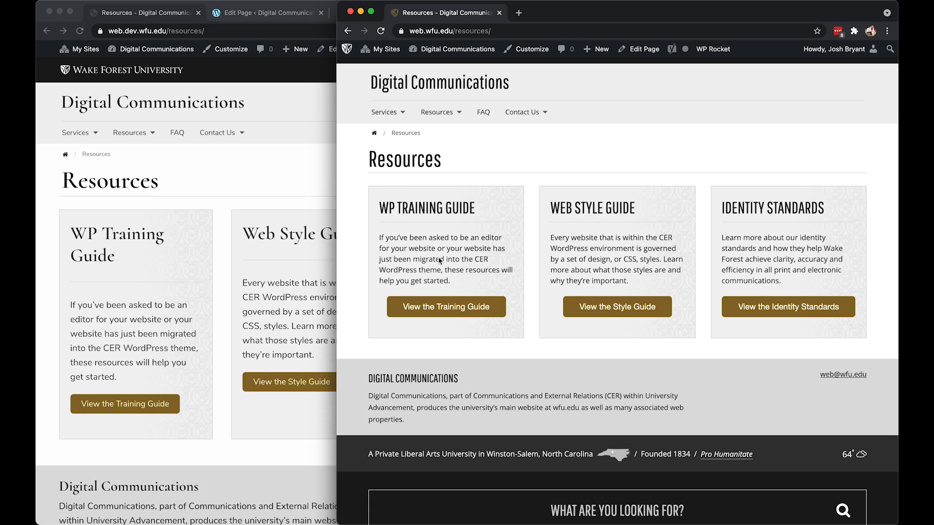
pyautogui.click(222, 329)
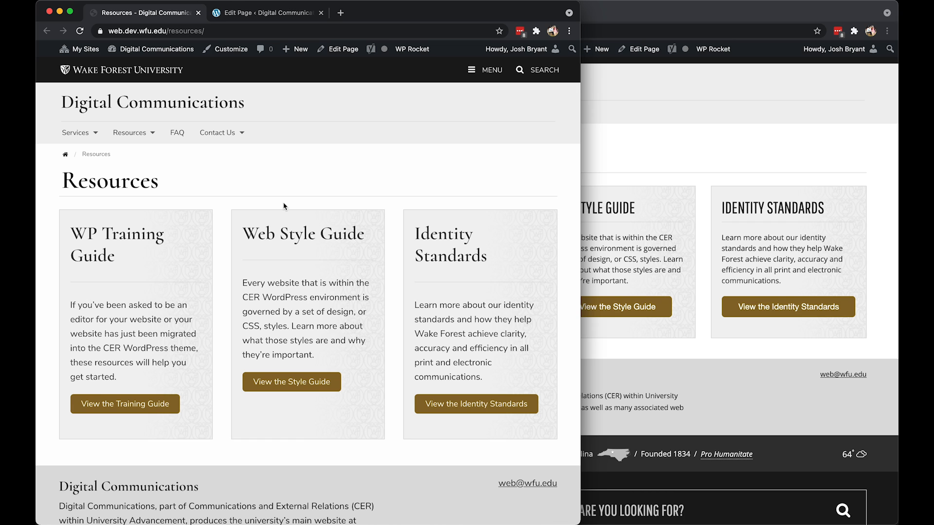
# Change the WP Training Guide, Web Style Guide and Identity Standards headings to level H5 in the page editor.
pyautogui.click(254, 15)
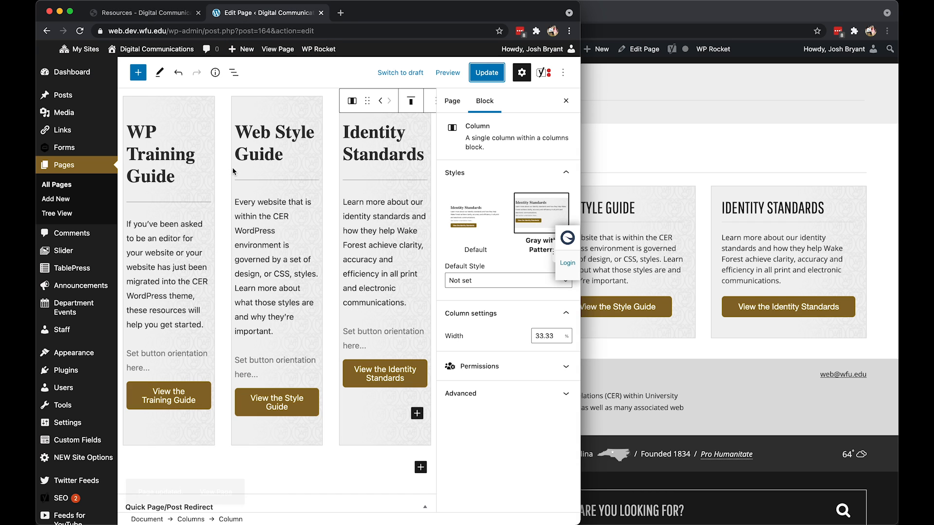
pyautogui.click(176, 164)
pyautogui.click(221, 102)
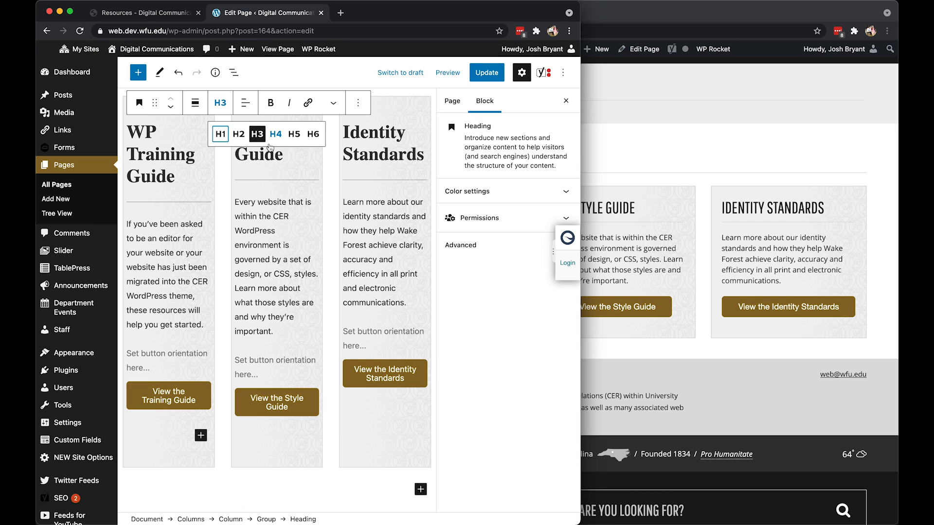
pyautogui.click(294, 134)
pyautogui.click(261, 155)
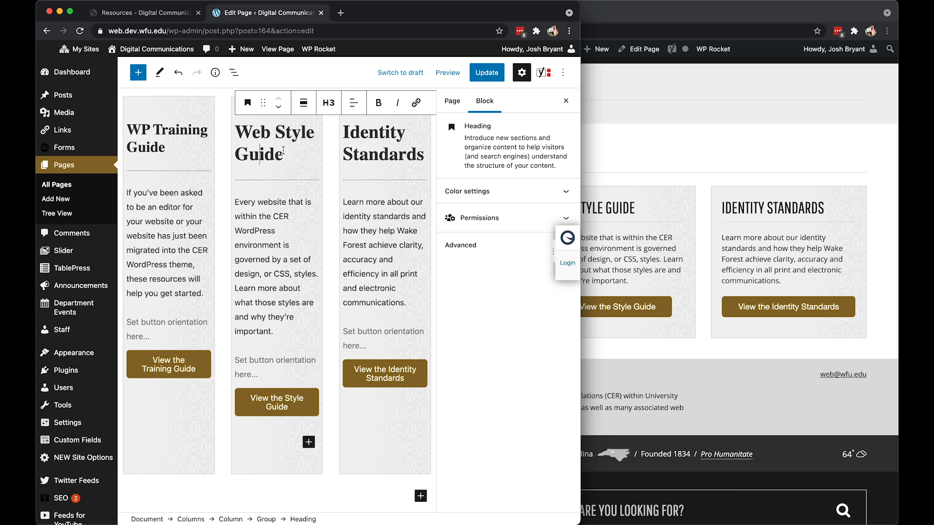
pyautogui.click(329, 102)
pyautogui.click(390, 130)
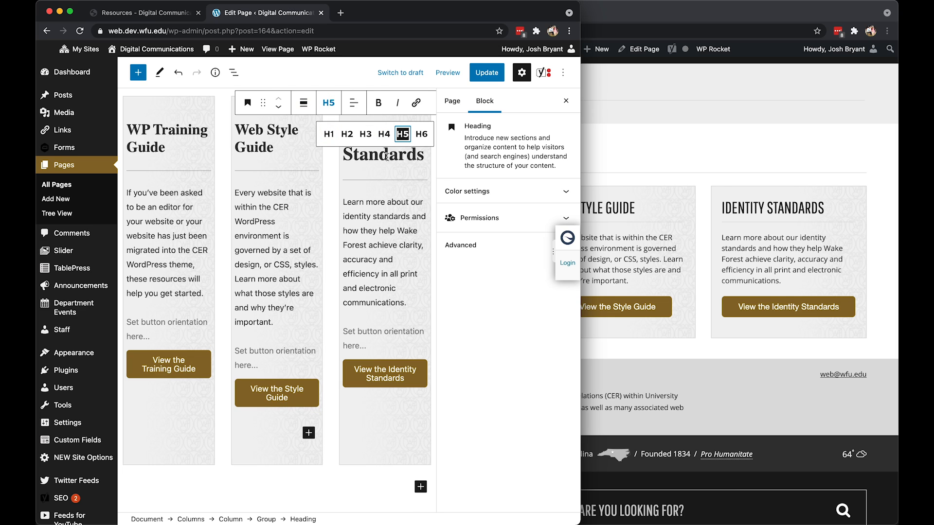
pyautogui.click(406, 142)
pyautogui.click(368, 103)
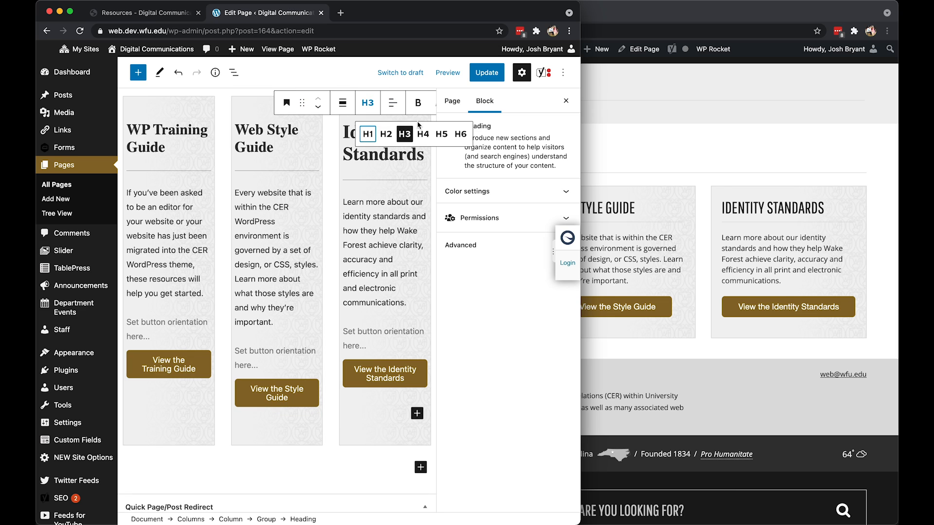
pyautogui.click(442, 133)
# Update the page and reload the development Resources page to check the heading sizes.
pyautogui.click(481, 73)
pyautogui.click(141, 12)
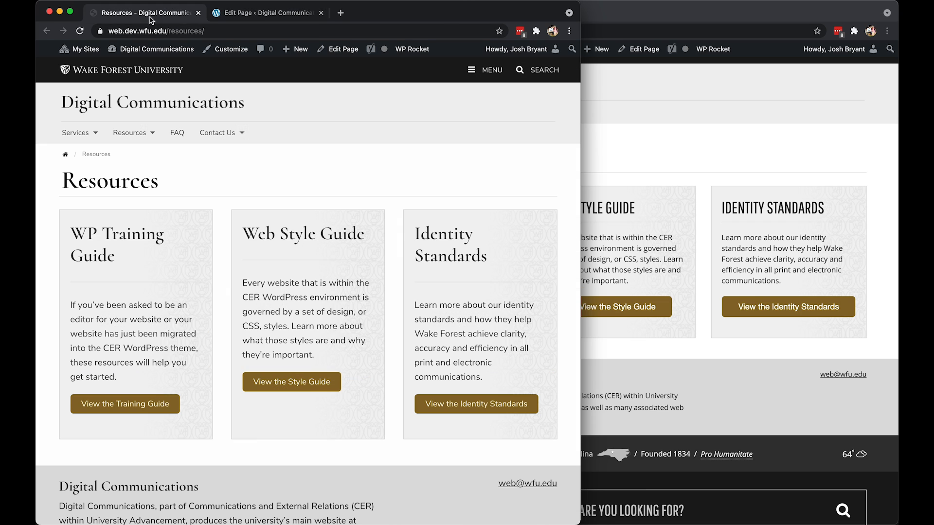
pyautogui.click(79, 30)
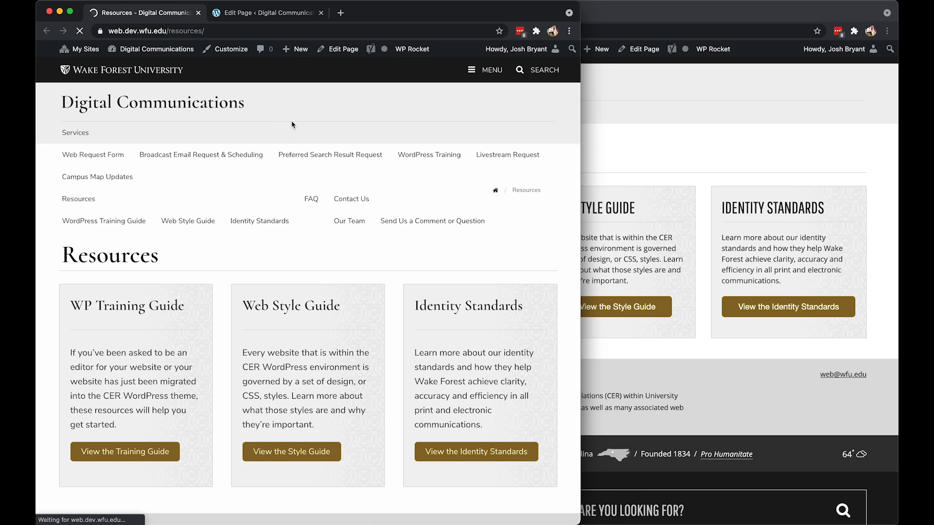